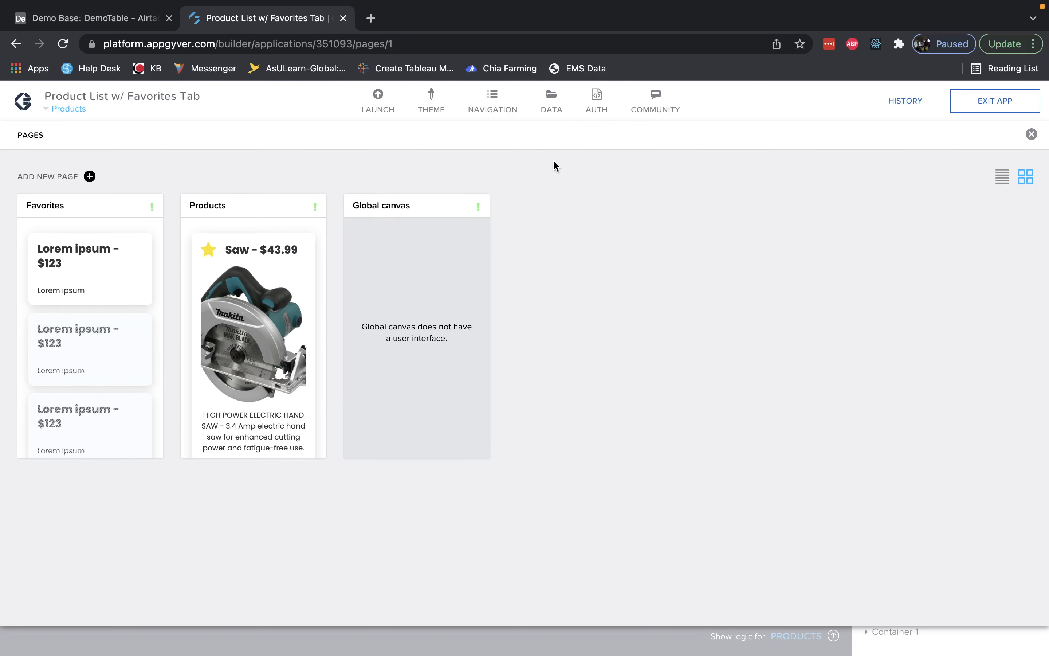
Open the app's data resources and compare them with the DemoTable records in the Airtable base.
left_click(558, 110)
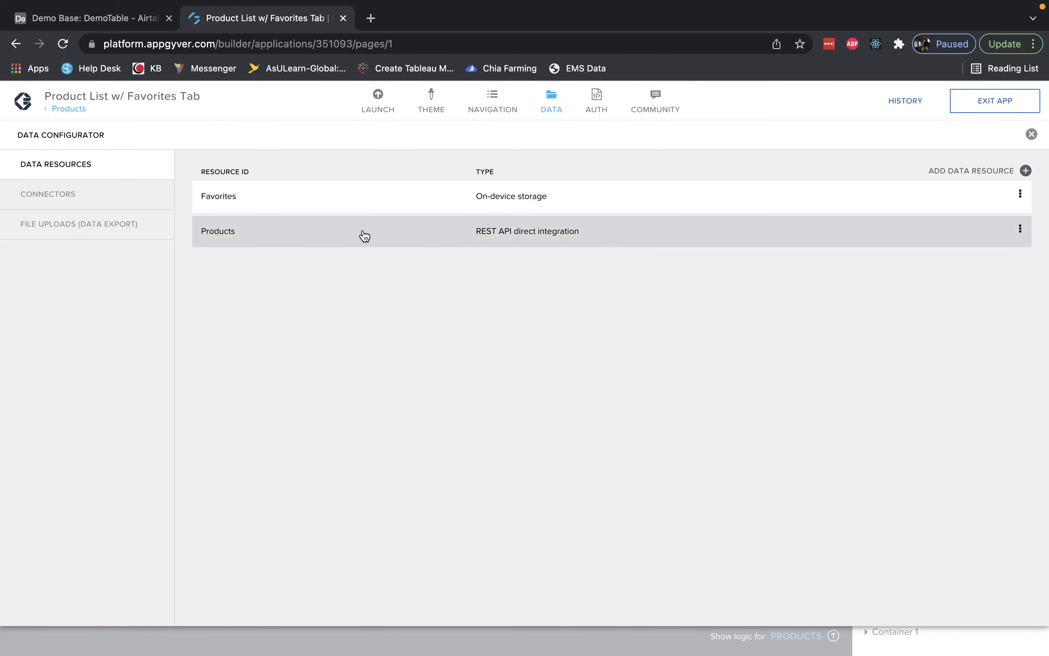
left_click(118, 19)
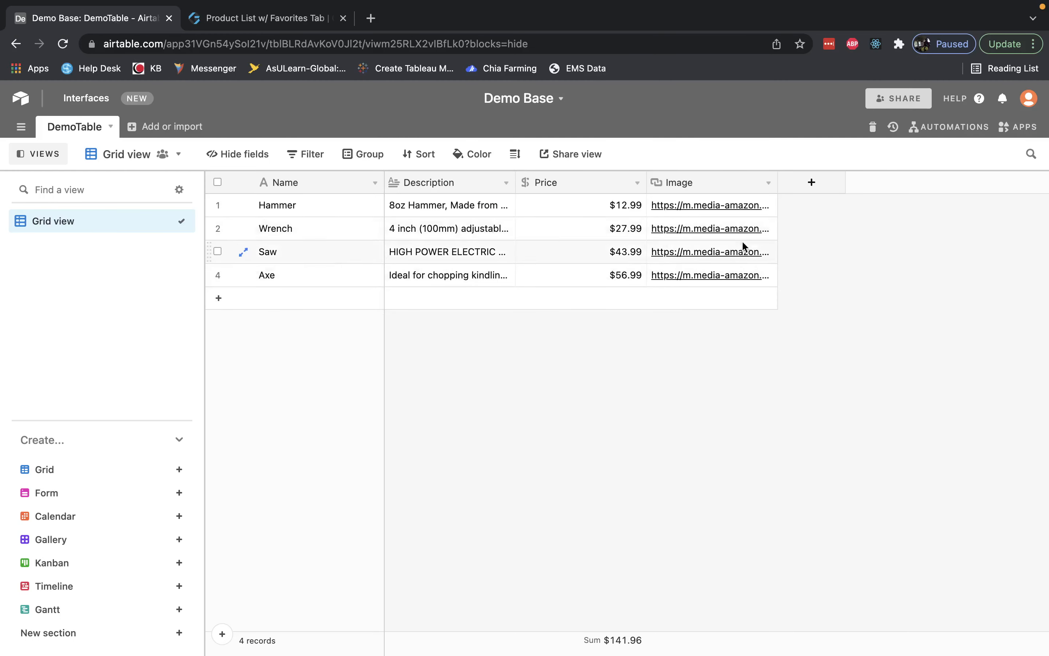
left_click(286, 16)
Open the Products REST resource's Get collection method and run a test API call.
left_click(516, 243)
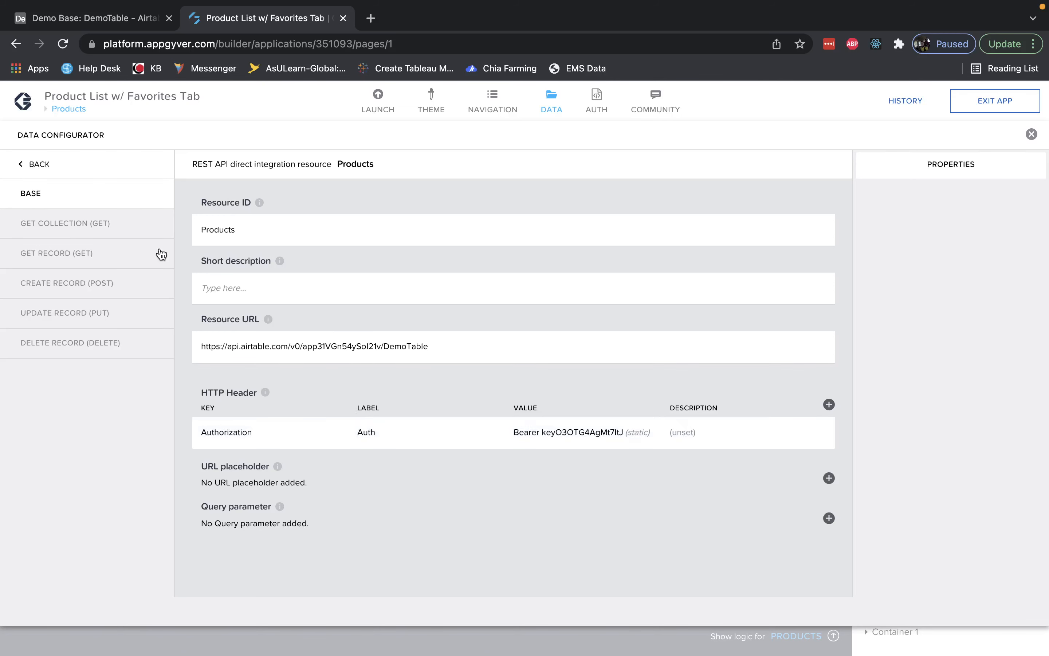
left_click(114, 225)
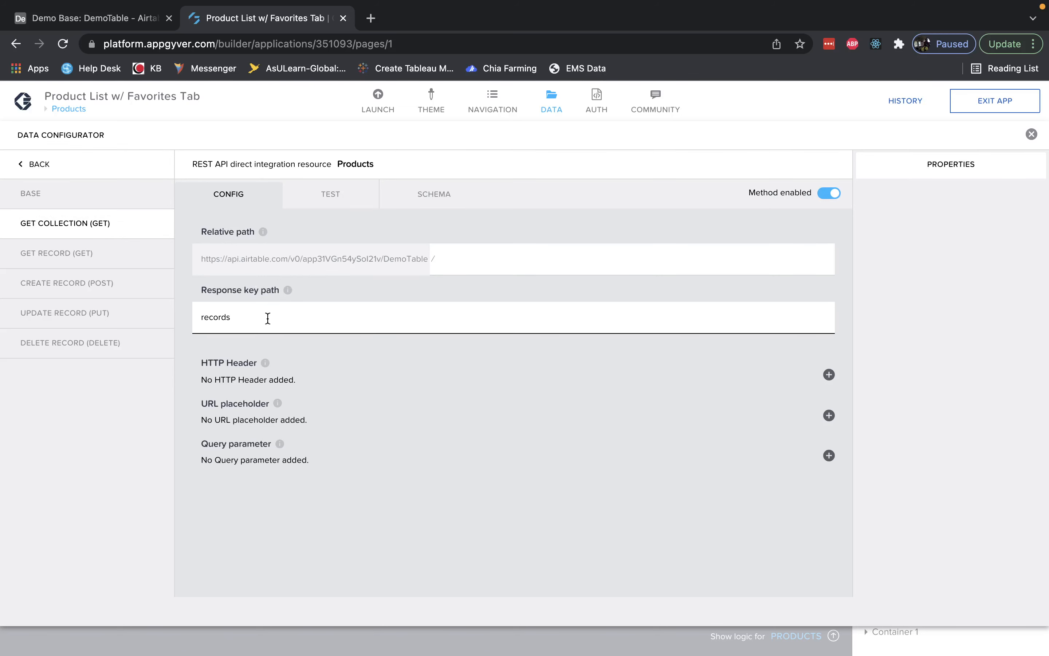
left_click(350, 206)
left_click(300, 236)
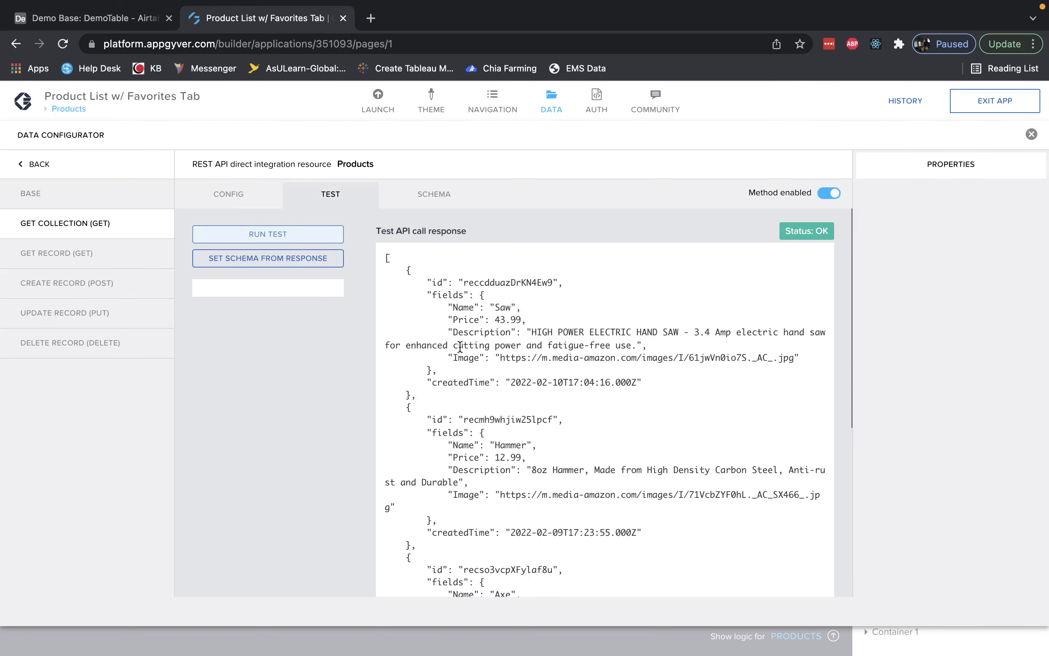
Set the Get collection schema from the test response and expand its fields object.
scroll(460, 347, "down", 7)
scroll(460, 347, "up", 7)
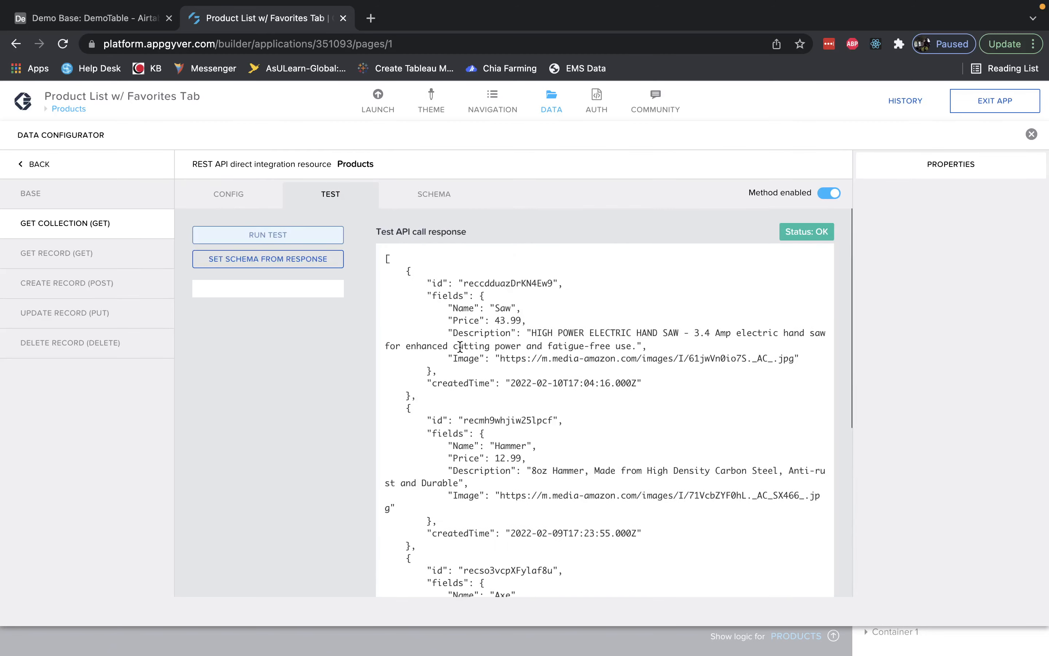
left_click(298, 261)
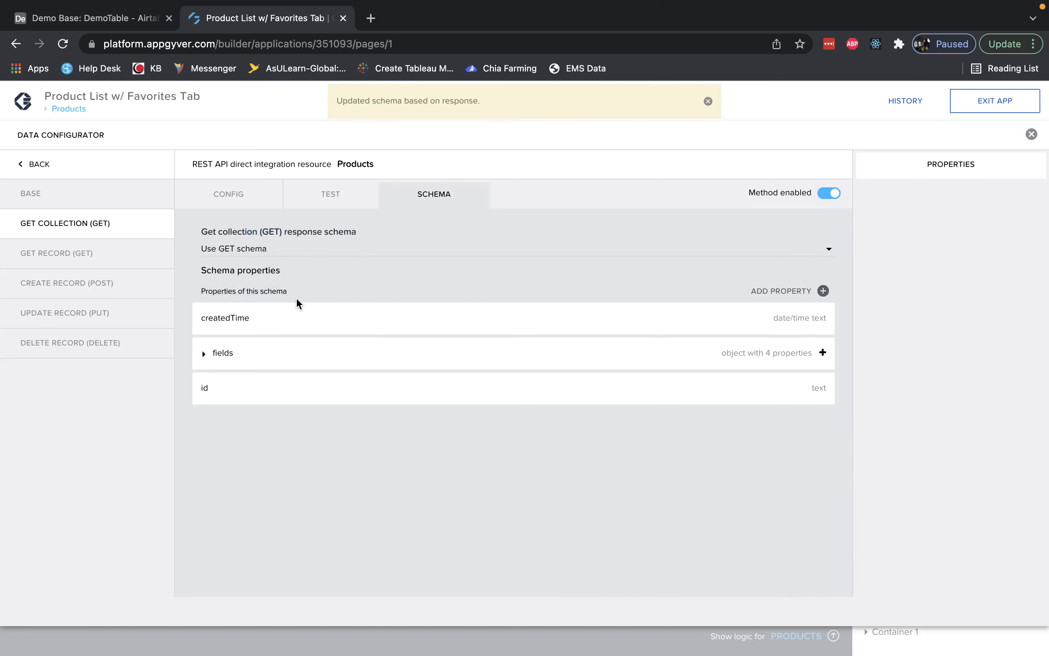
left_click(204, 353)
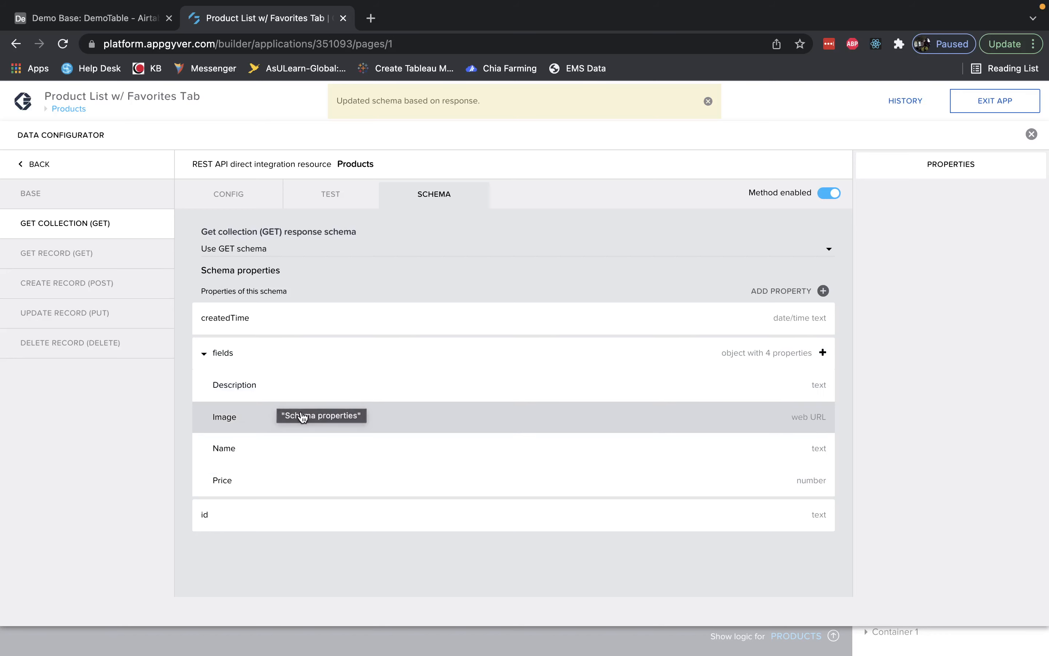
Open the Favorites on-device storage resource and review its schema properties before saving it.
left_click(37, 161)
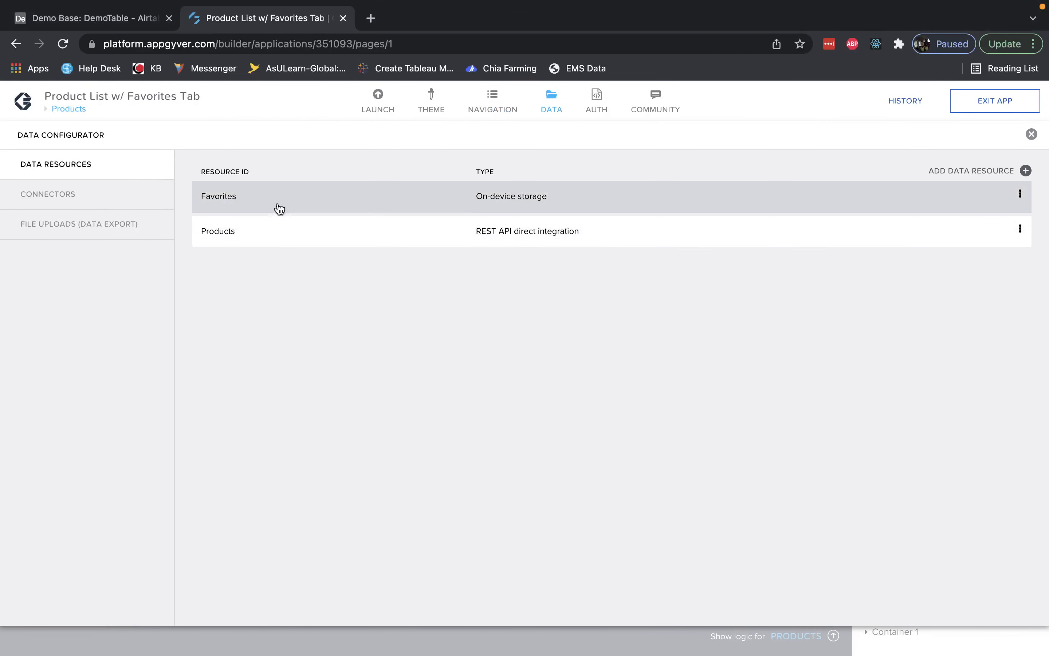
left_click(1024, 171)
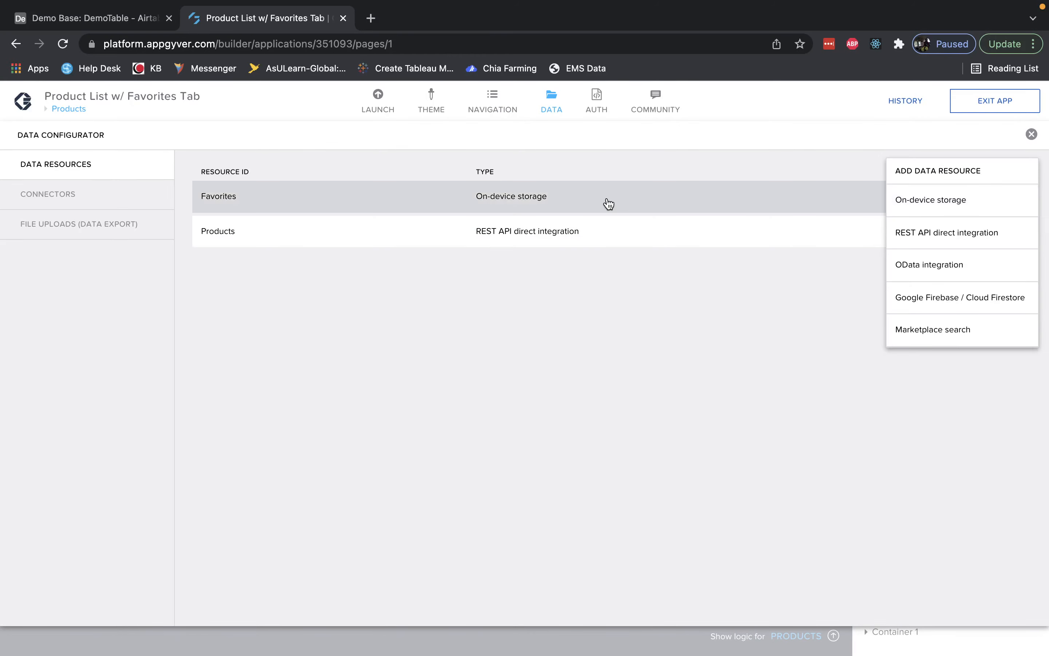
left_click(540, 196)
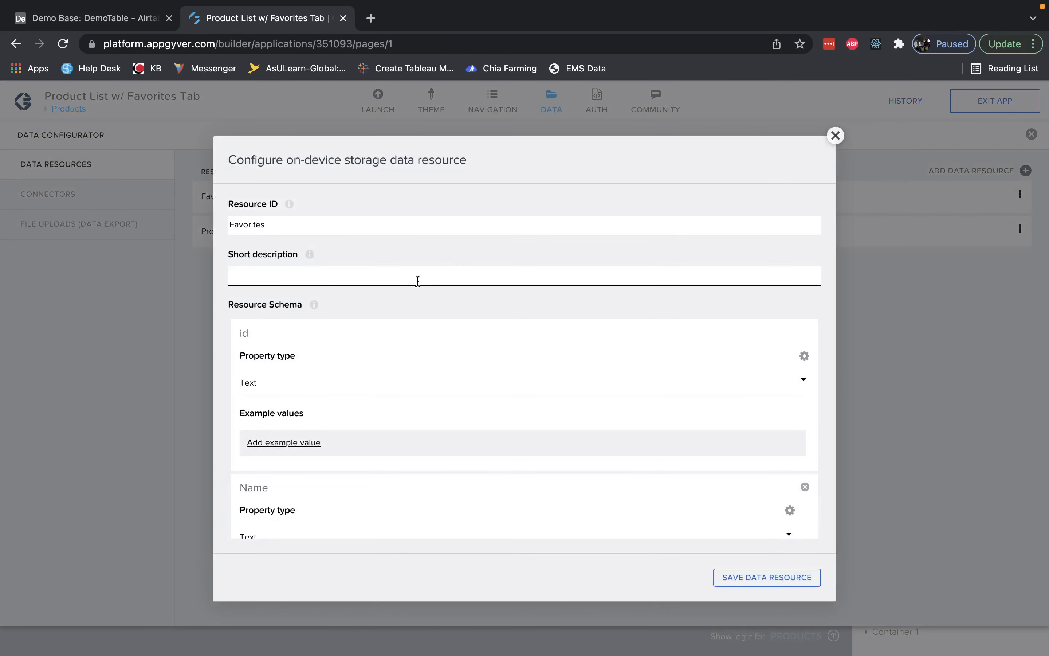
scroll(291, 256, "down", 2)
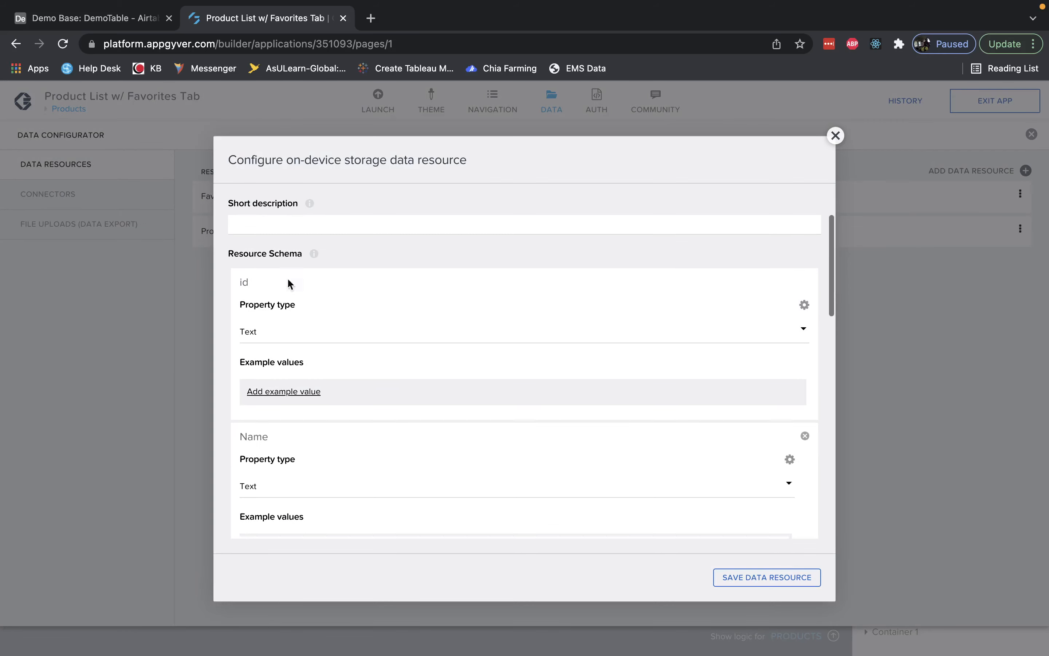
scroll(304, 349, "down", 7)
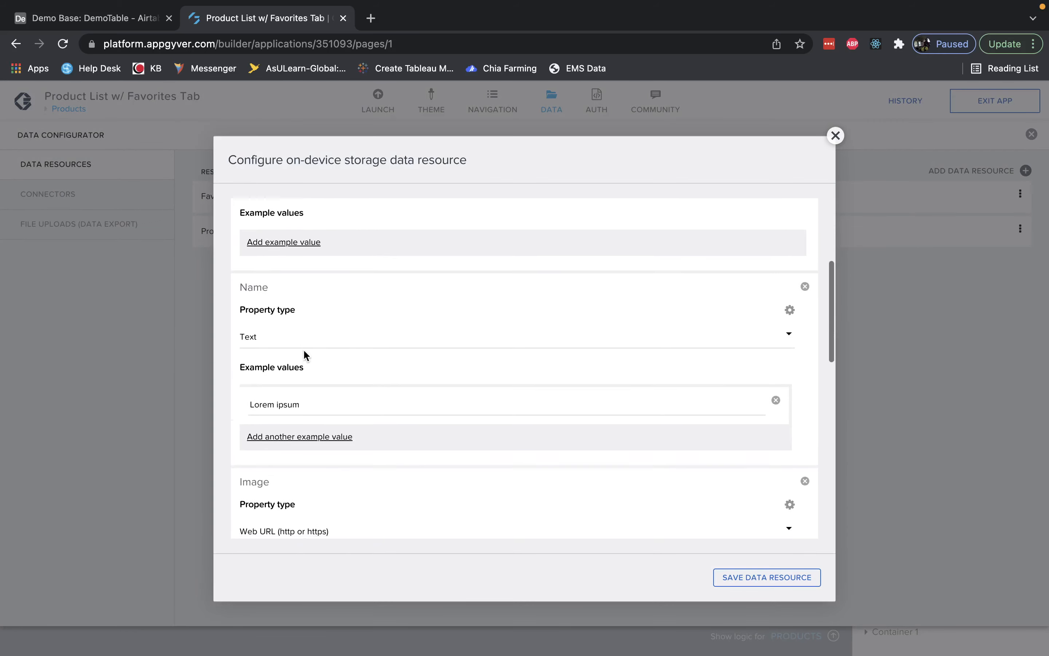
scroll(322, 263, "down", 7)
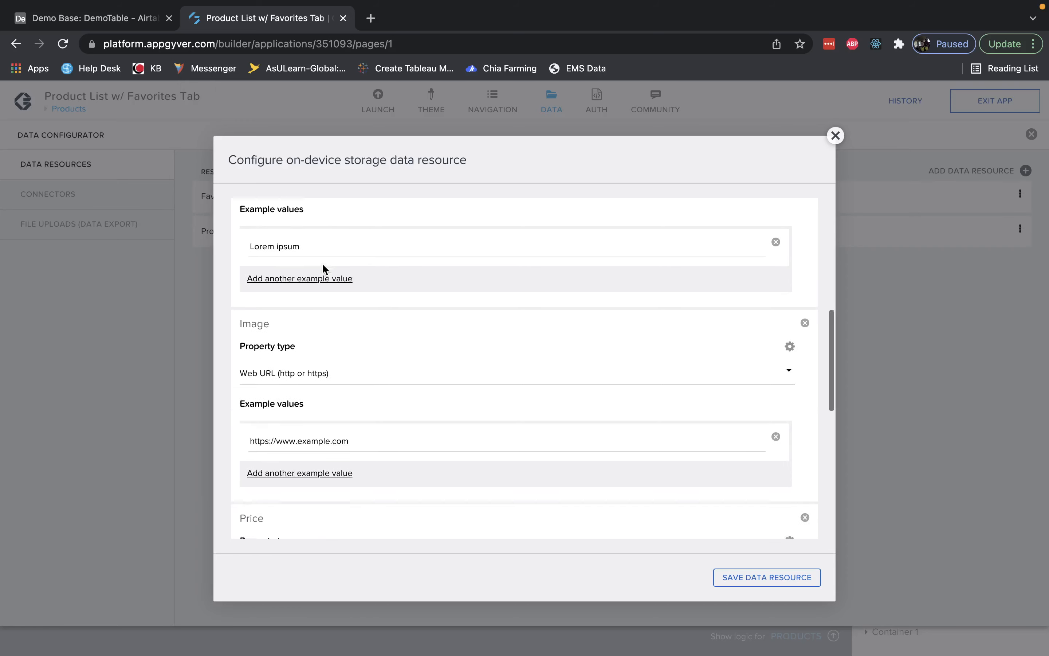
scroll(323, 262, "down", 1)
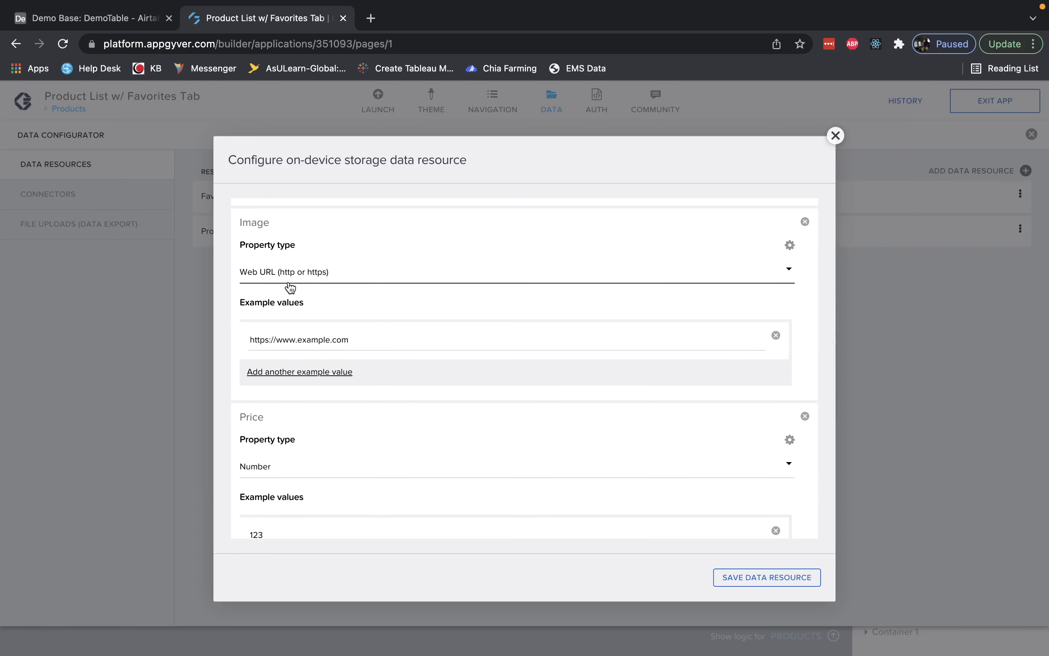
scroll(321, 323, "down", 10)
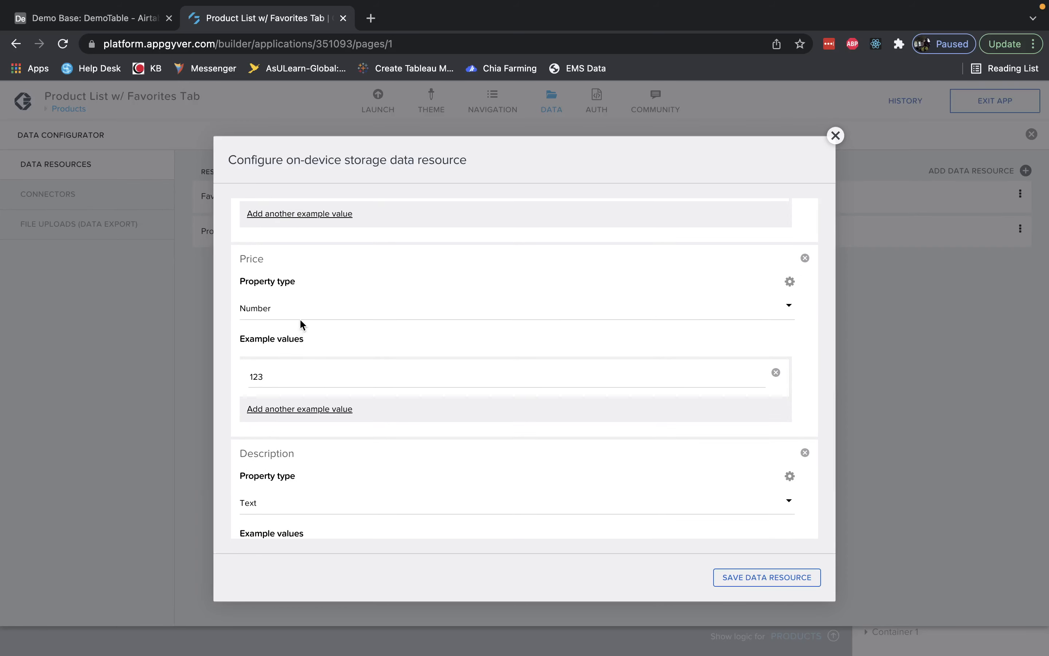
scroll(302, 325, "down", 1)
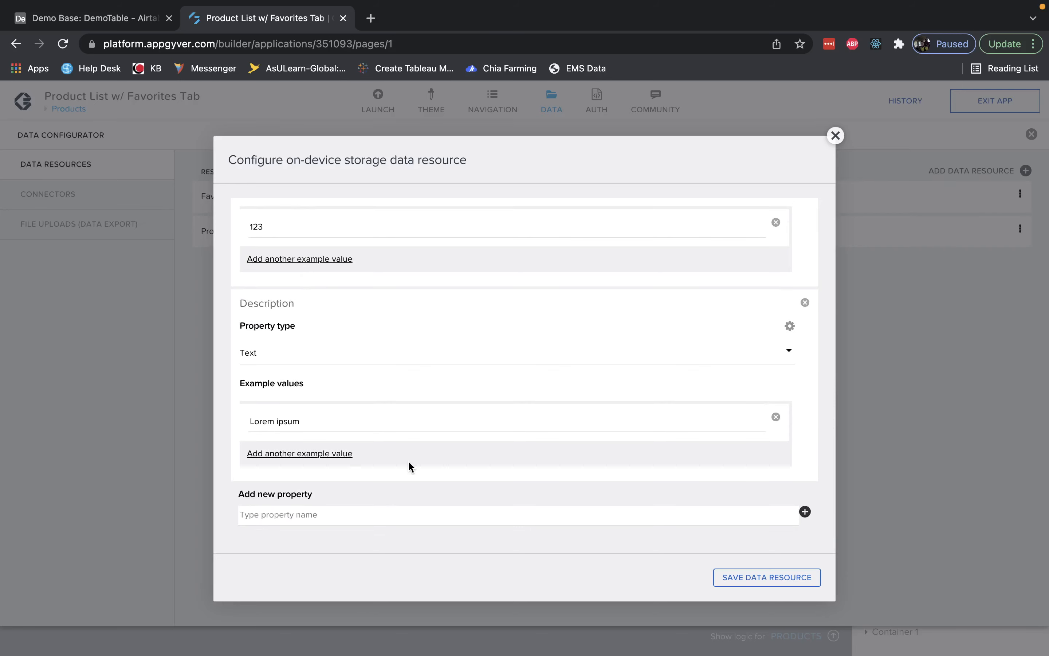
scroll(588, 341, "up", 20)
scroll(470, 477, "down", 2)
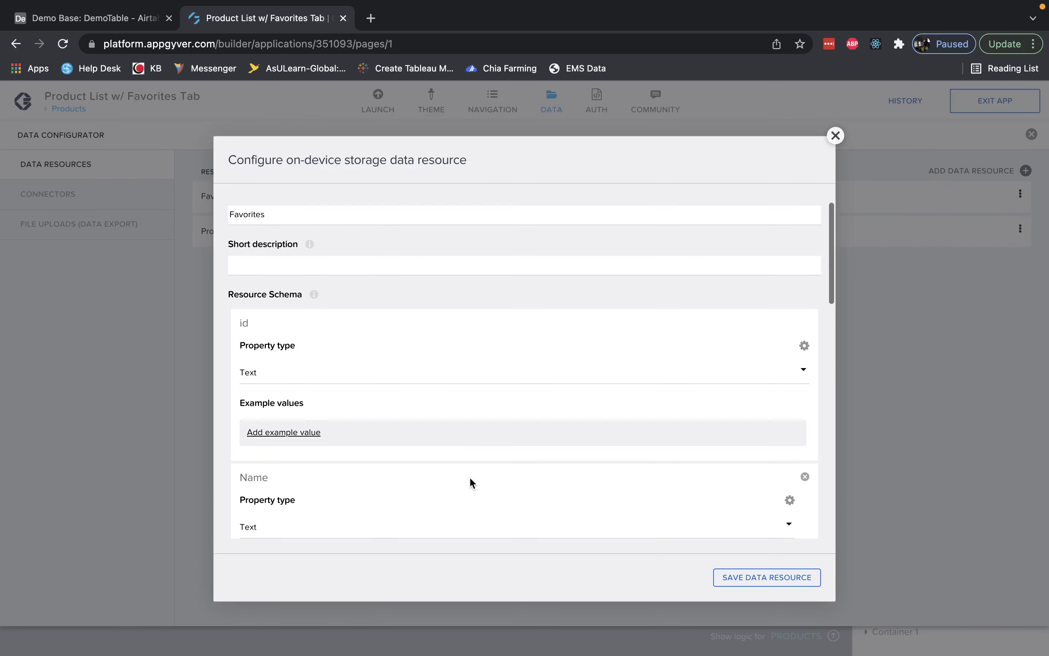
left_click(732, 578)
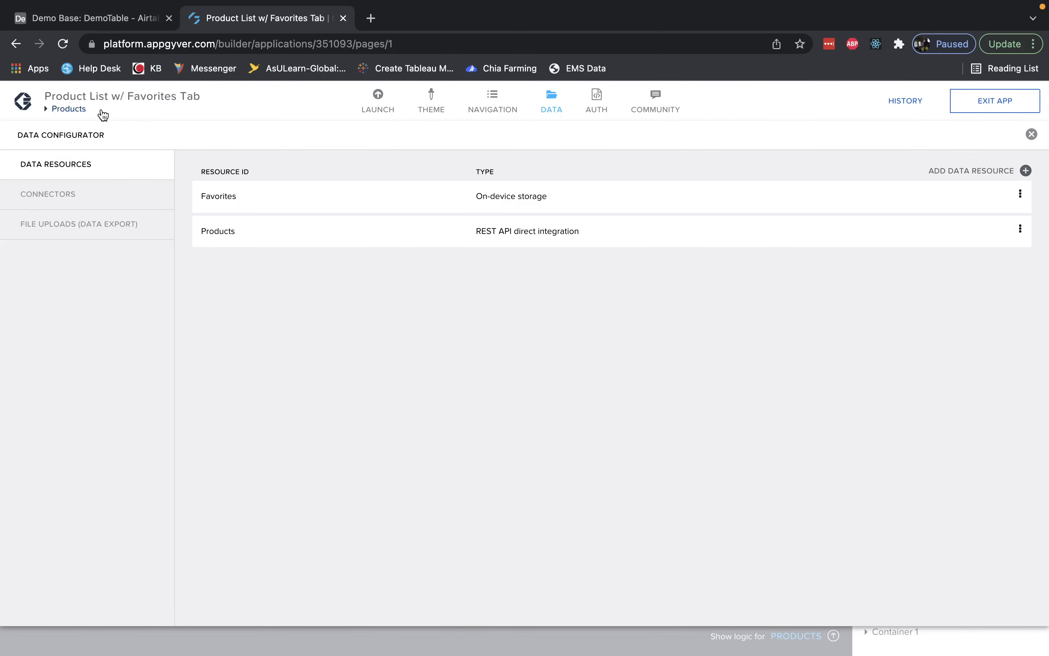
Open the Products page and inspect its Products and Favorites data variables.
left_click(83, 111)
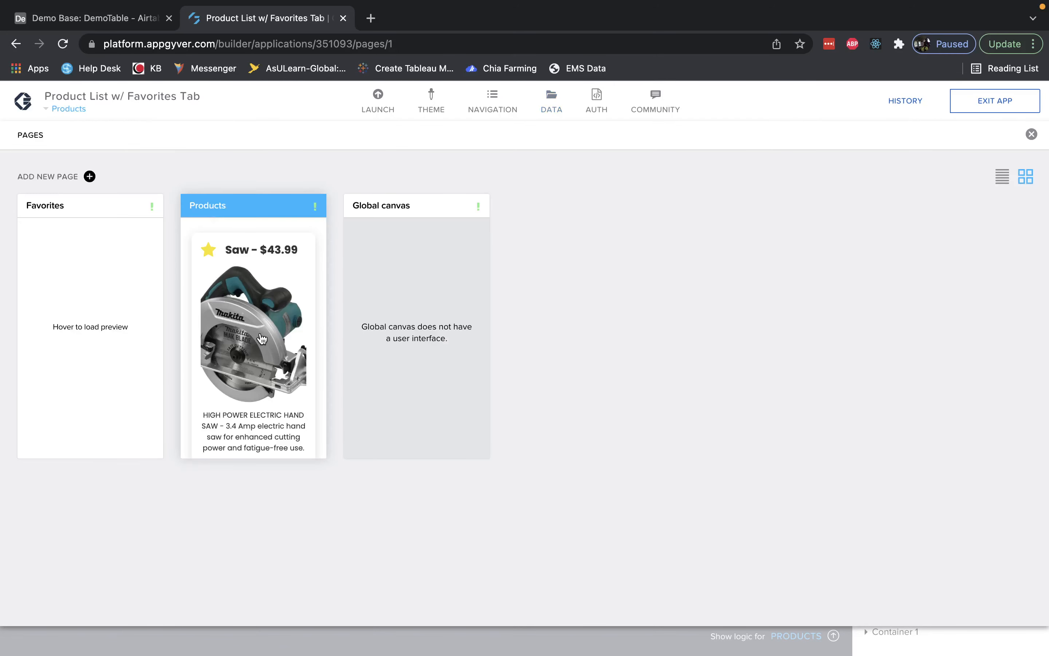
left_click(237, 265)
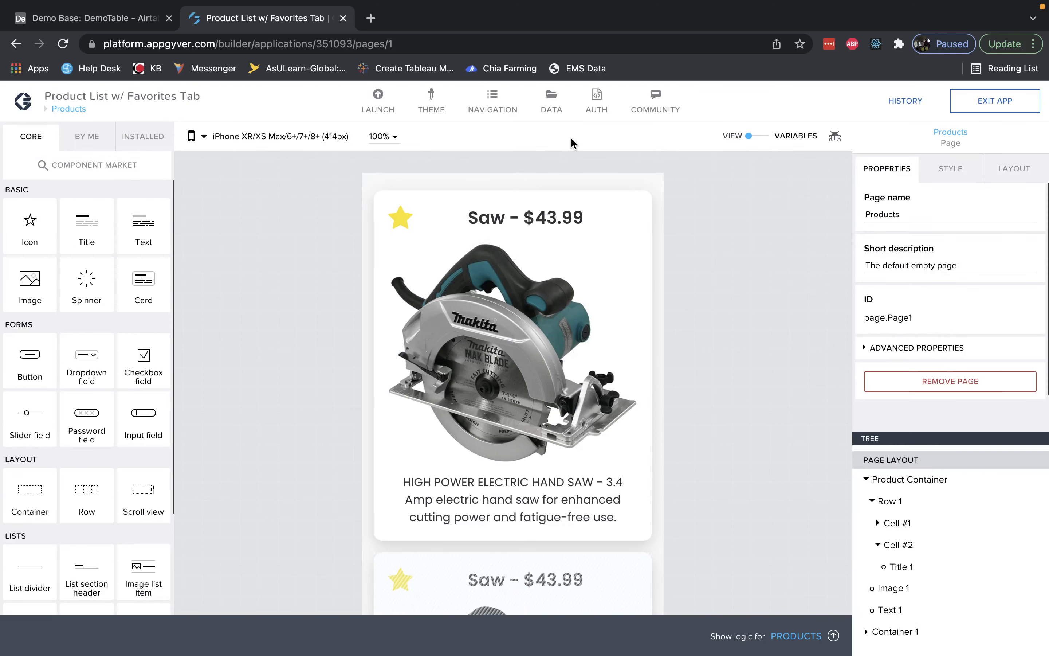
left_click(765, 136)
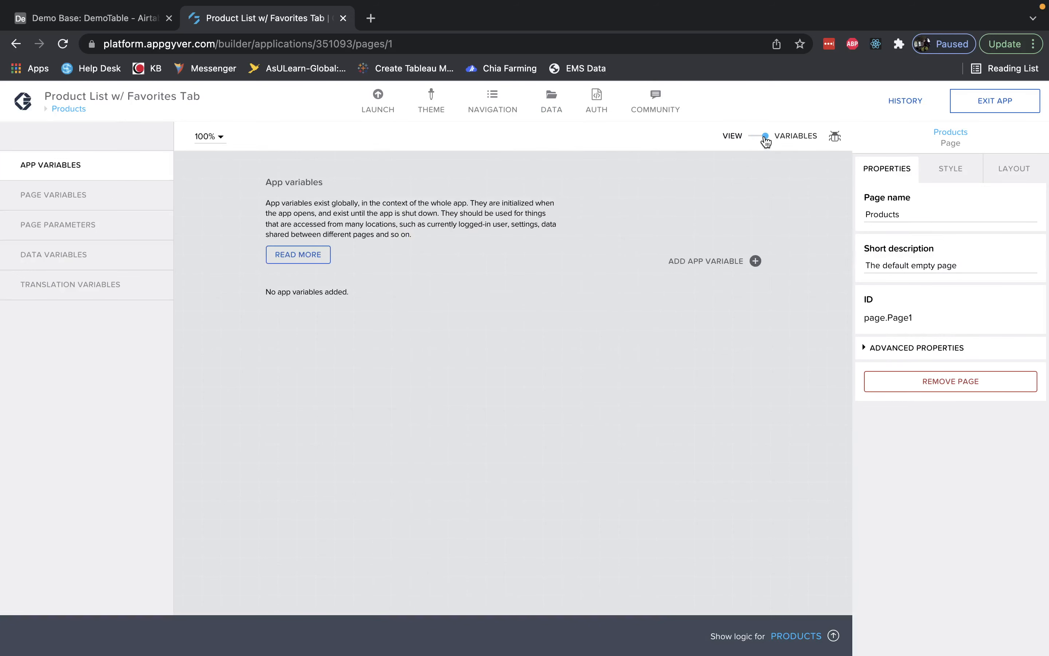
left_click(69, 258)
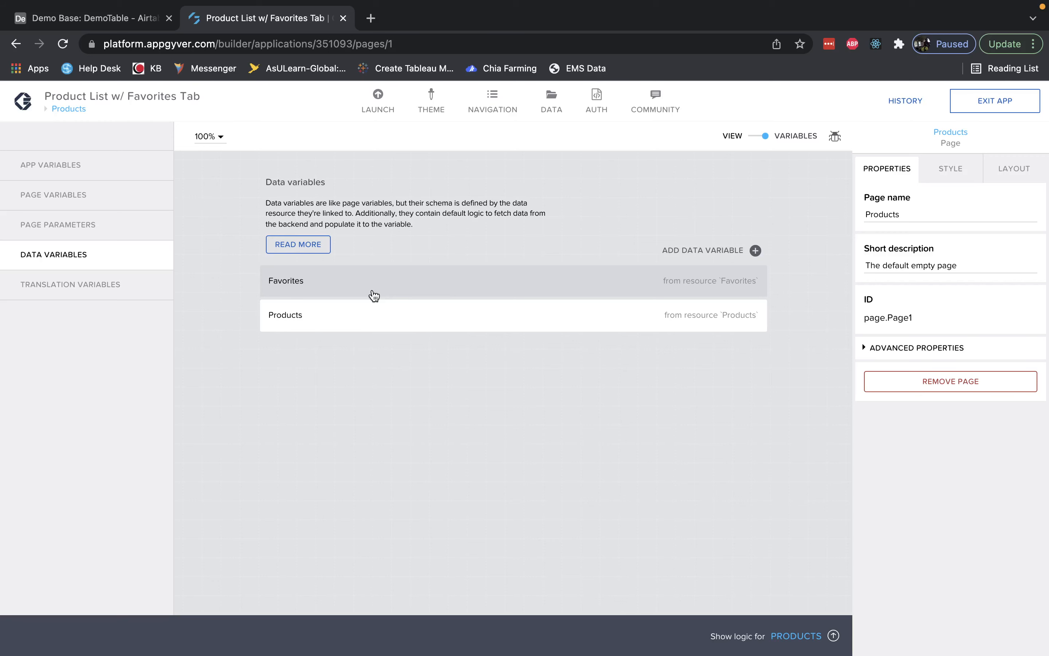
left_click(517, 315)
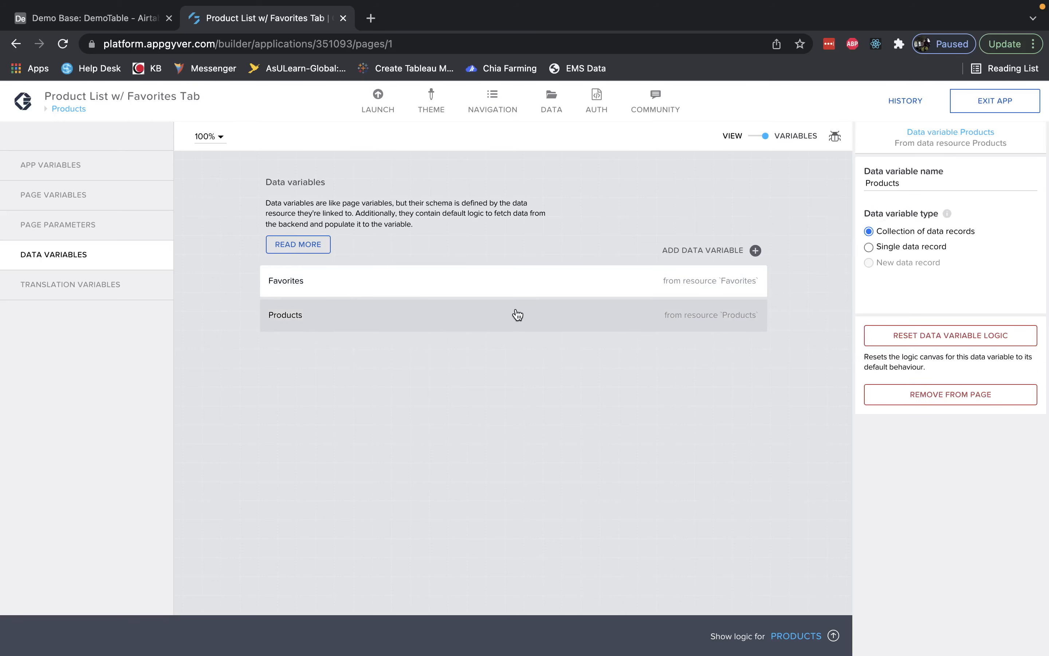
left_click(533, 289)
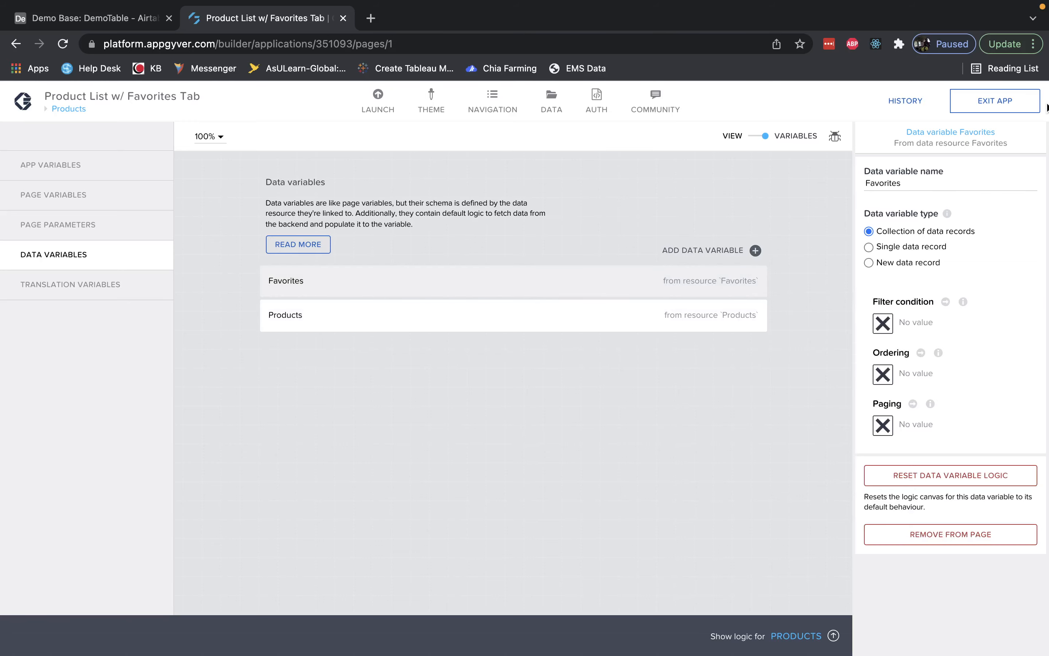
Return to the page view and inspect the cell widths of the star icon's row.
left_click(757, 139)
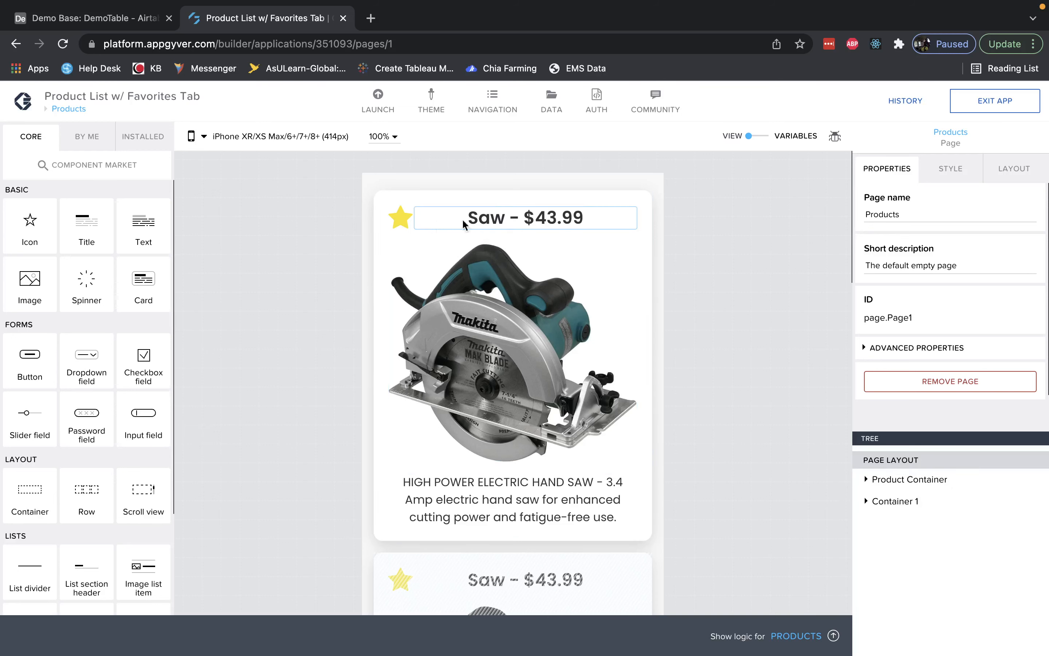
left_click(399, 223)
left_click(941, 501)
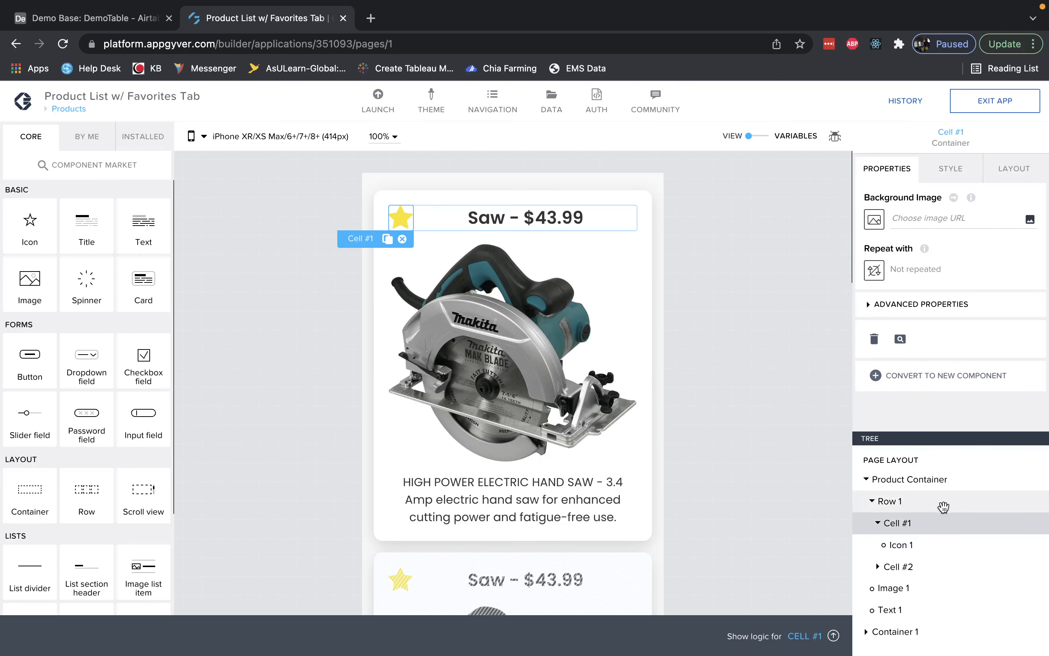
left_click(952, 181)
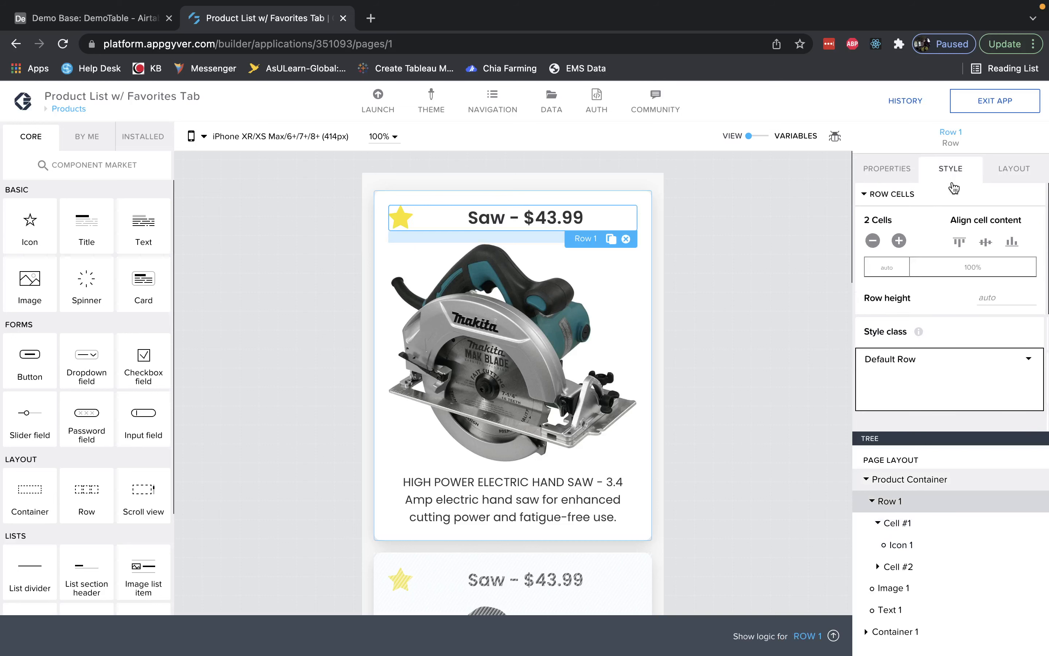
left_click(894, 271)
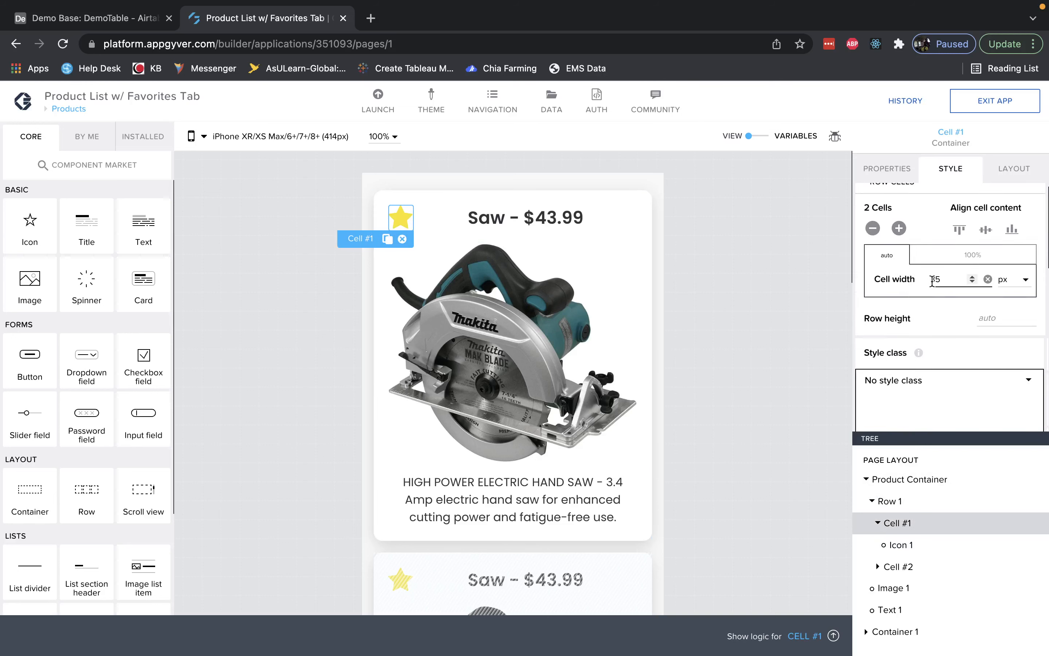
left_click(946, 264)
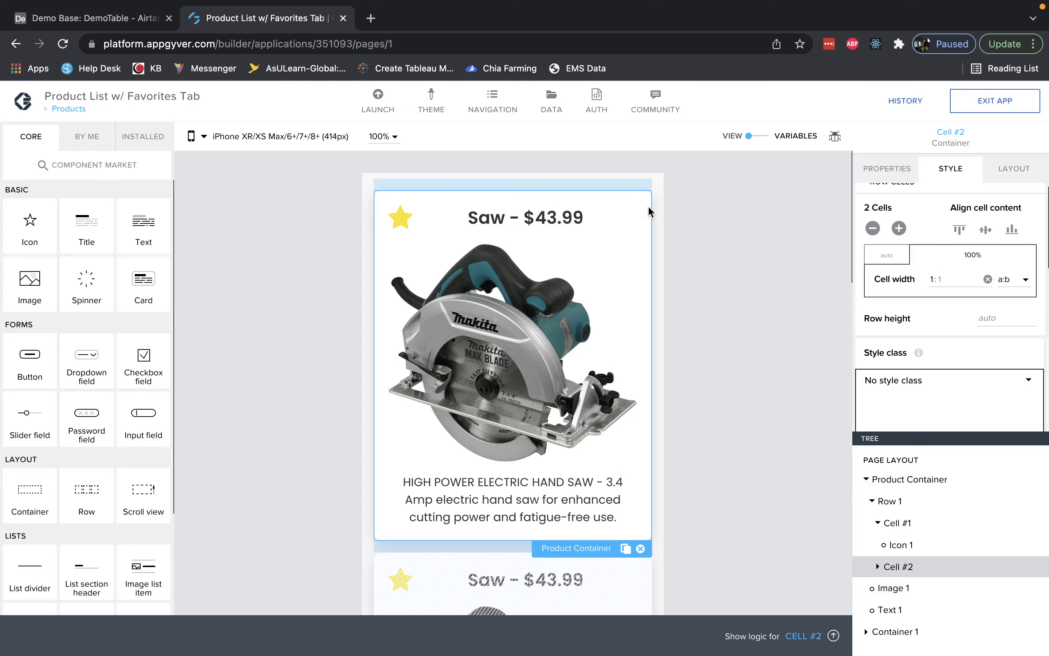
Inspect the Product Container's Repeat with binding to the Products data variable.
left_click(649, 212)
left_click(898, 168)
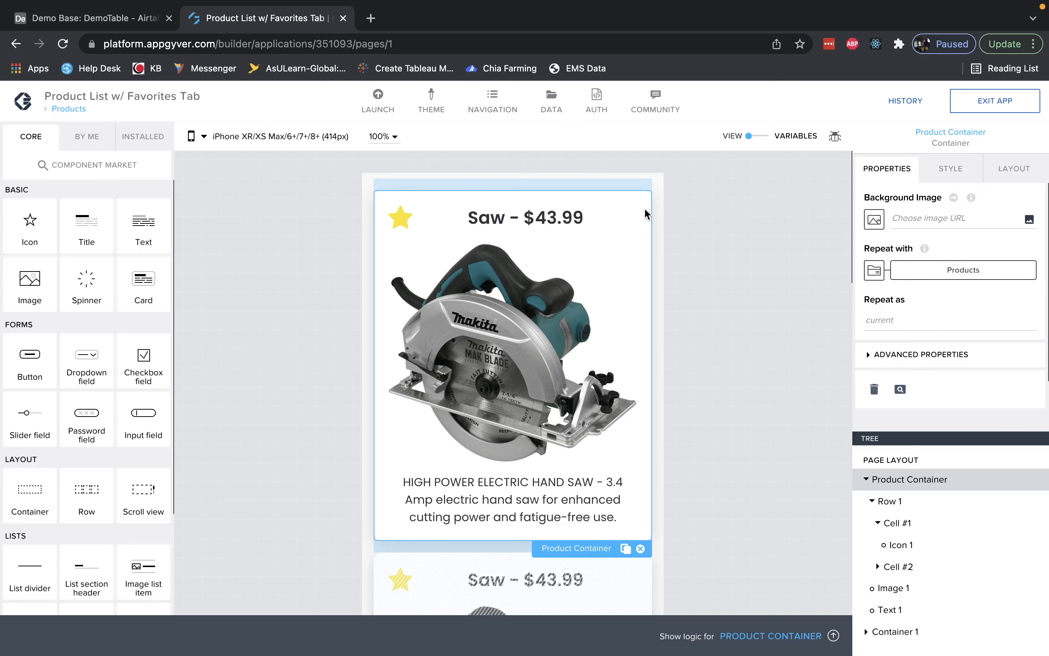
scroll(942, 256, "down", 1)
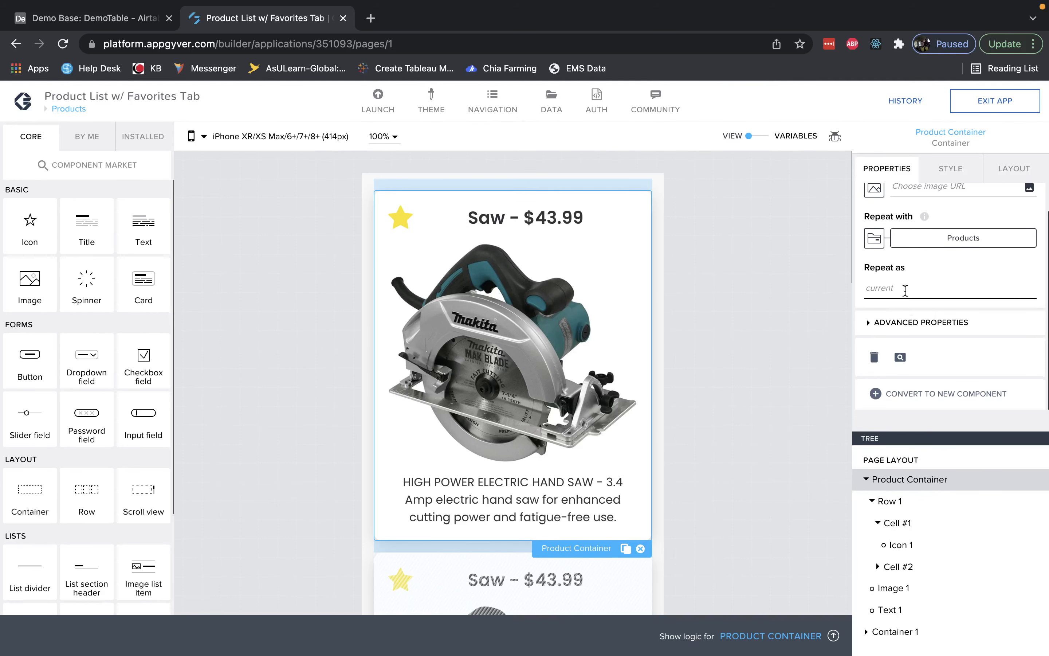
scroll(906, 273, "up", 1)
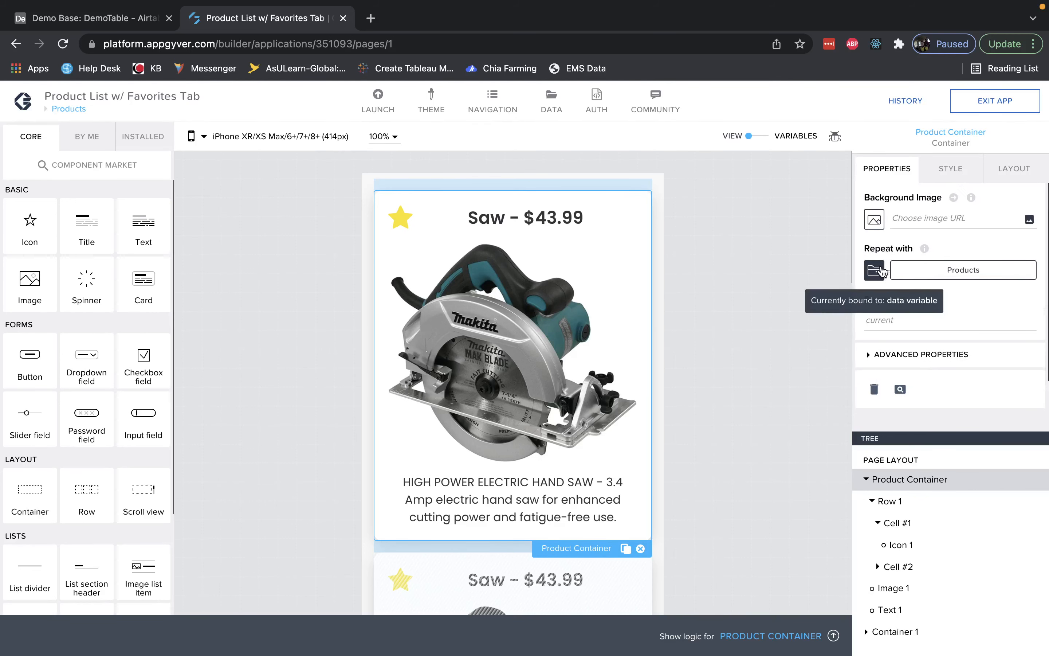
left_click(905, 271)
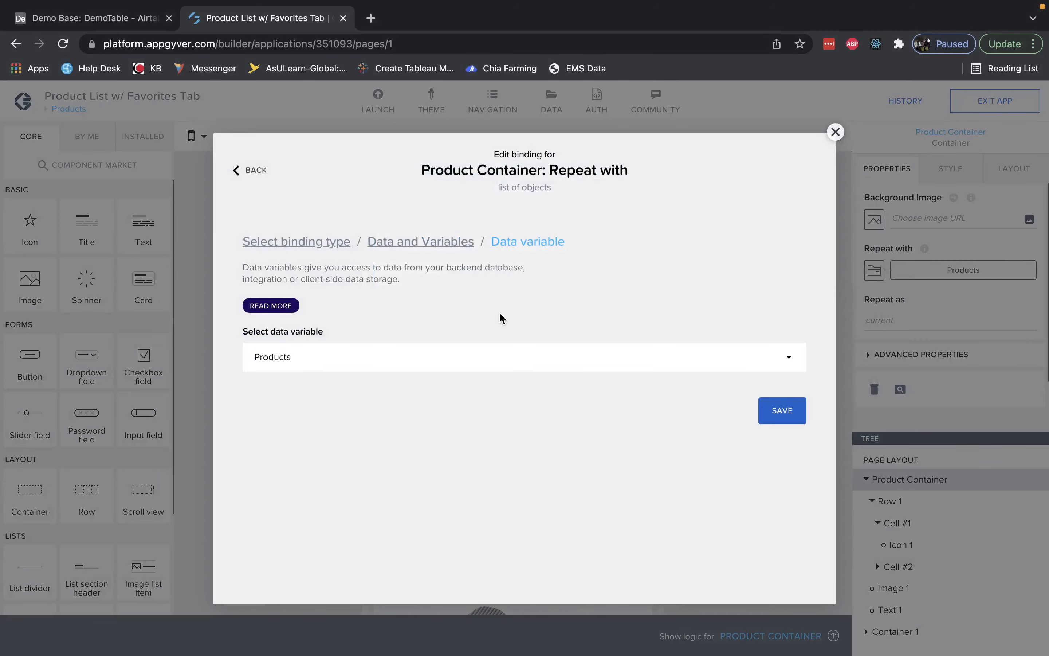
left_click(340, 243)
left_click(698, 330)
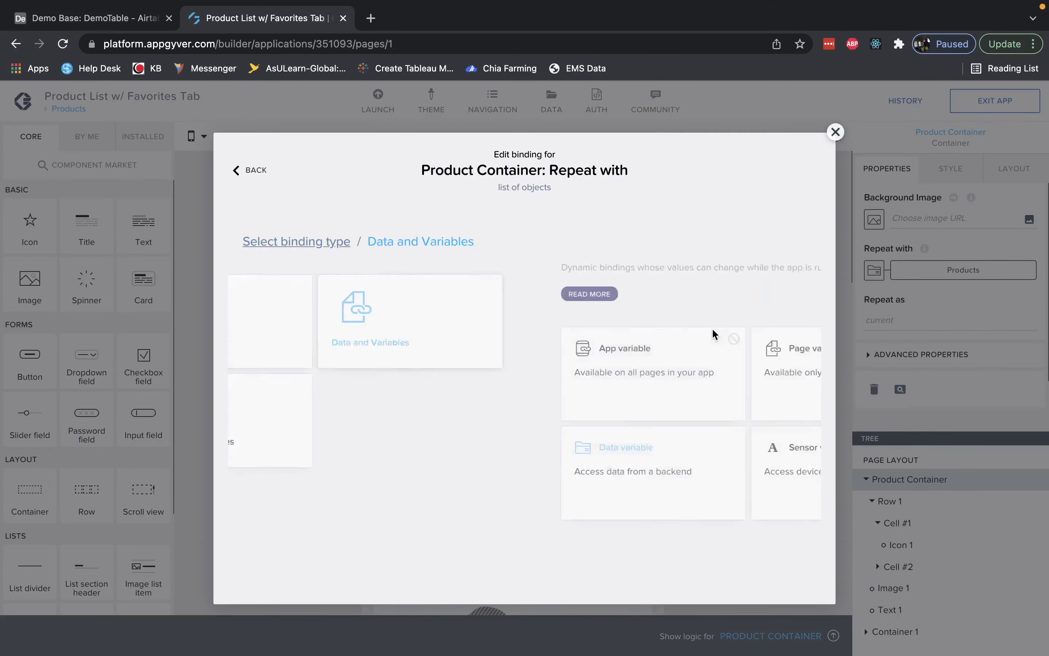
Set the Product Container's Repeat with binding to the Products data variable, save the binding, and save the app.
left_click(368, 453)
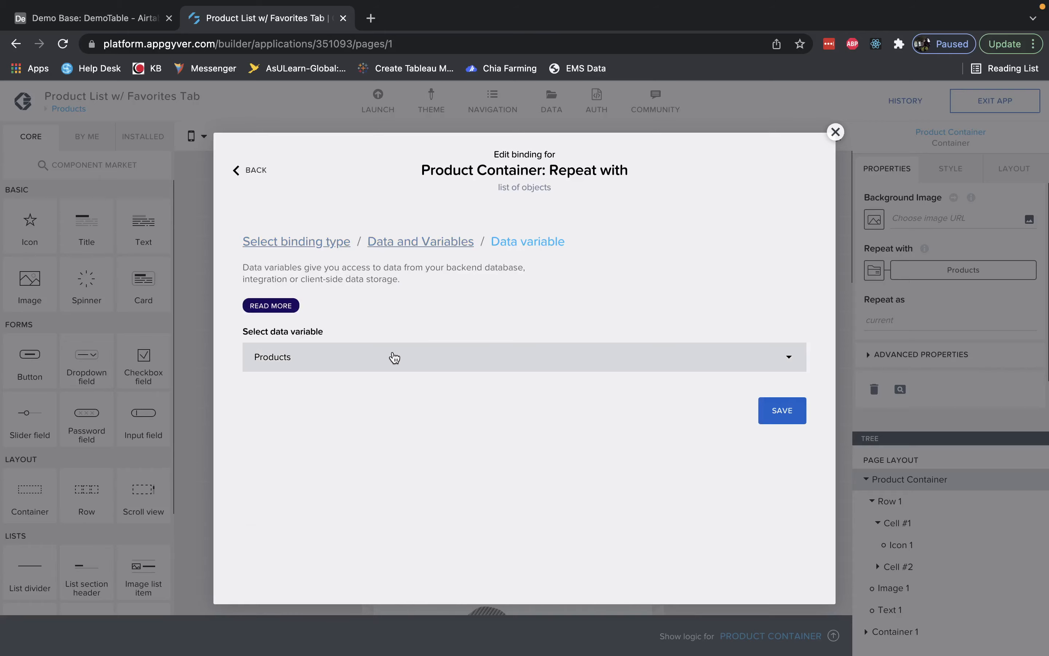
left_click(412, 357)
left_click(396, 367)
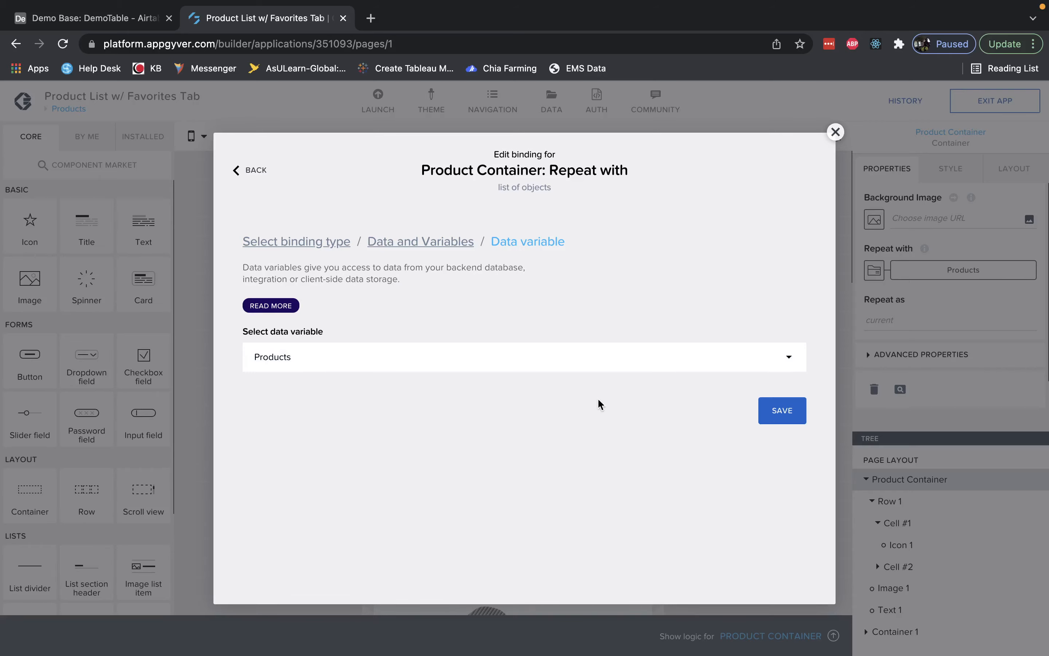
left_click(777, 410)
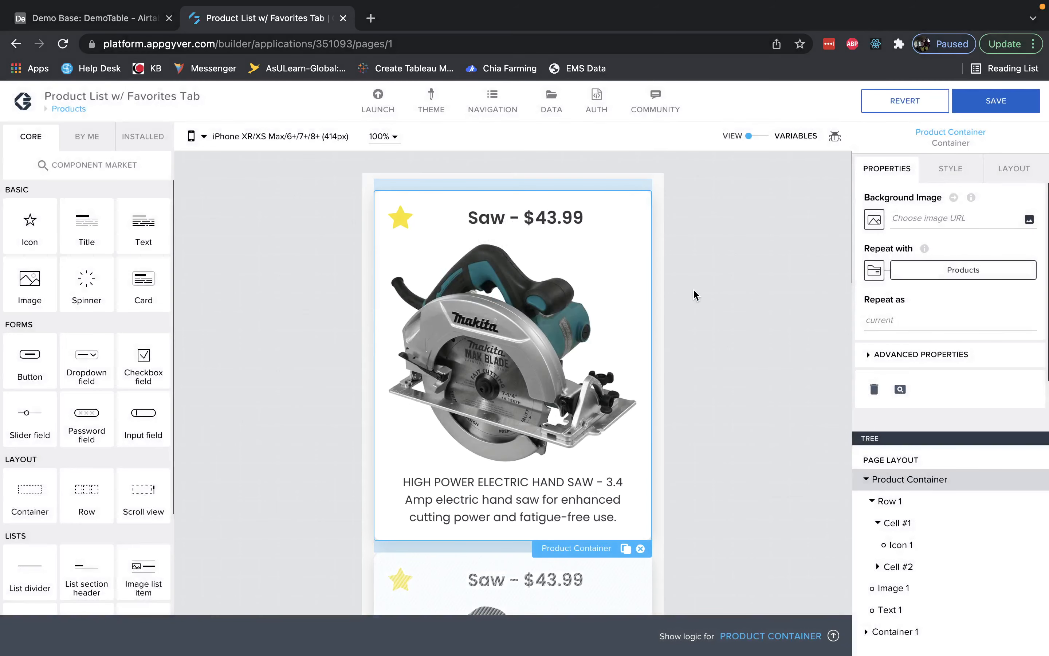
left_click(971, 102)
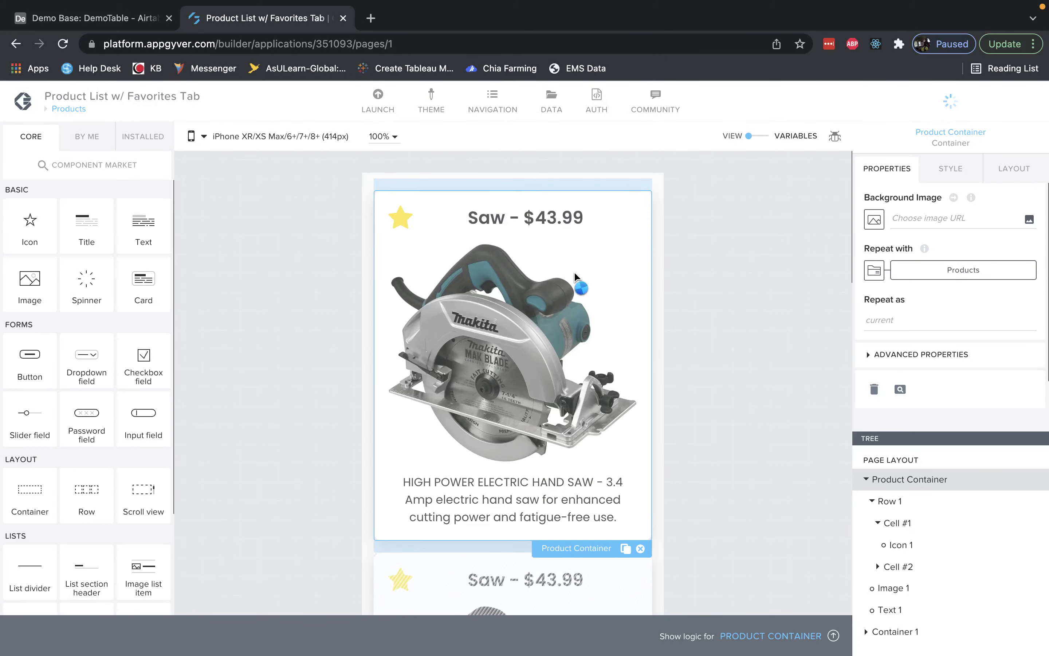
Examine the star icon's Icon name formula, IF(IS_IN_ARRAY_BY_KEY(data.Favorites, "Name", ...),"star","star-o"), part by part, then close its editor.
scroll(554, 387, "down", 2)
scroll(554, 389, "up", 2)
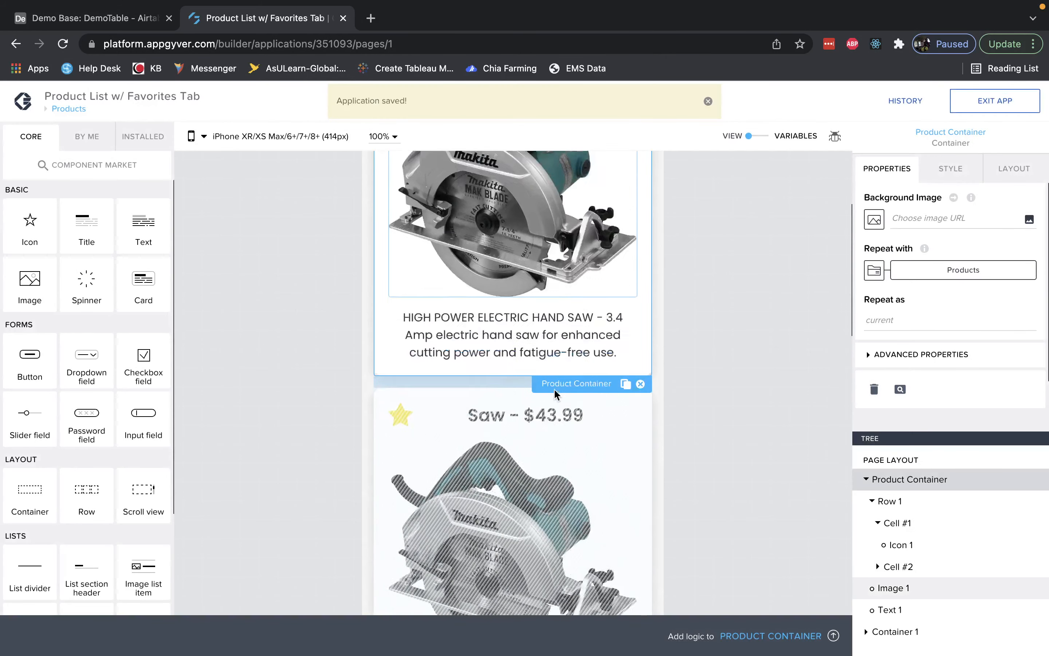
left_click(693, 360)
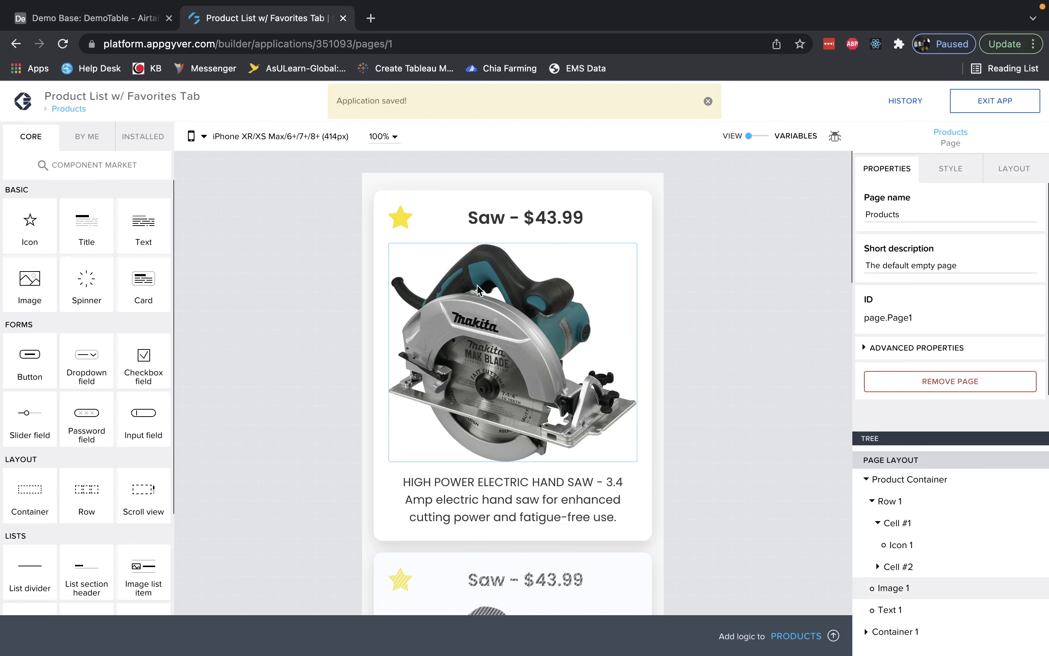
left_click(401, 229)
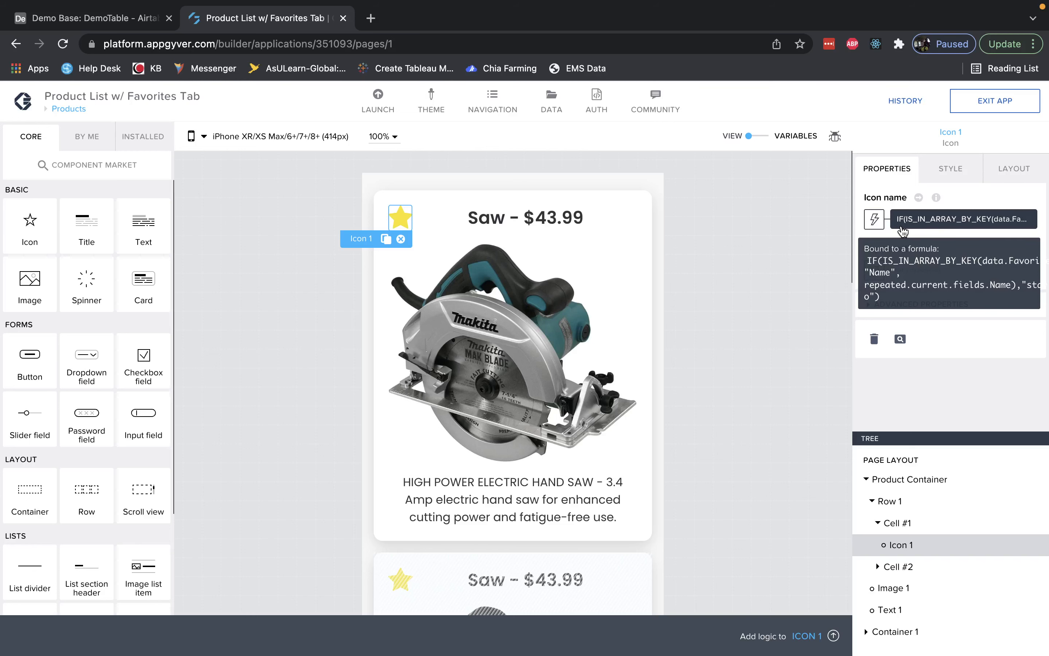
left_click(912, 225)
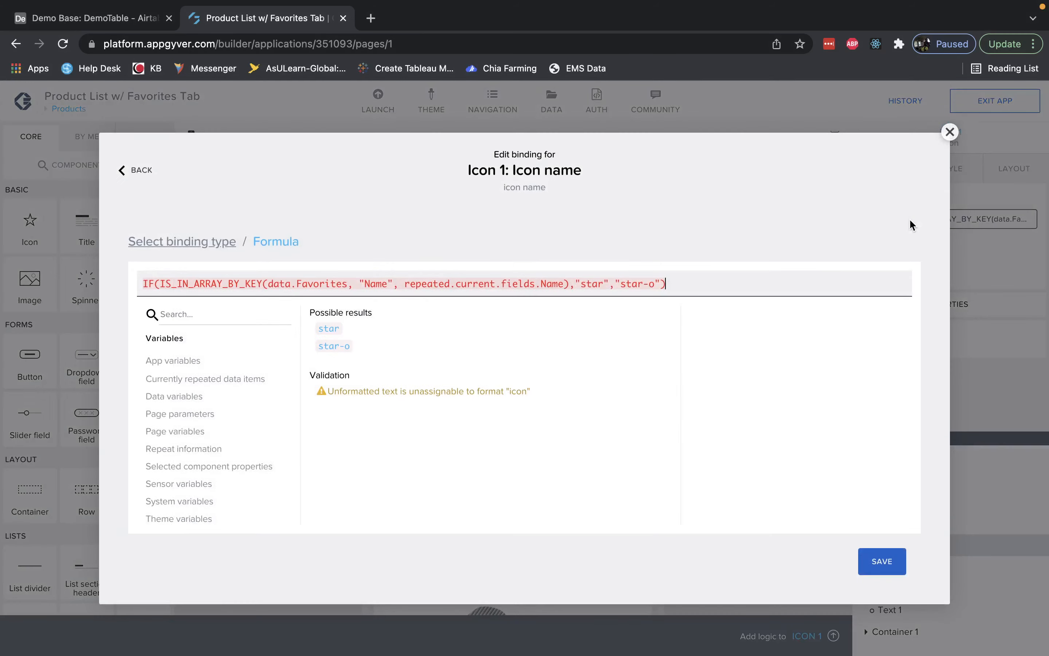
left_click(443, 280)
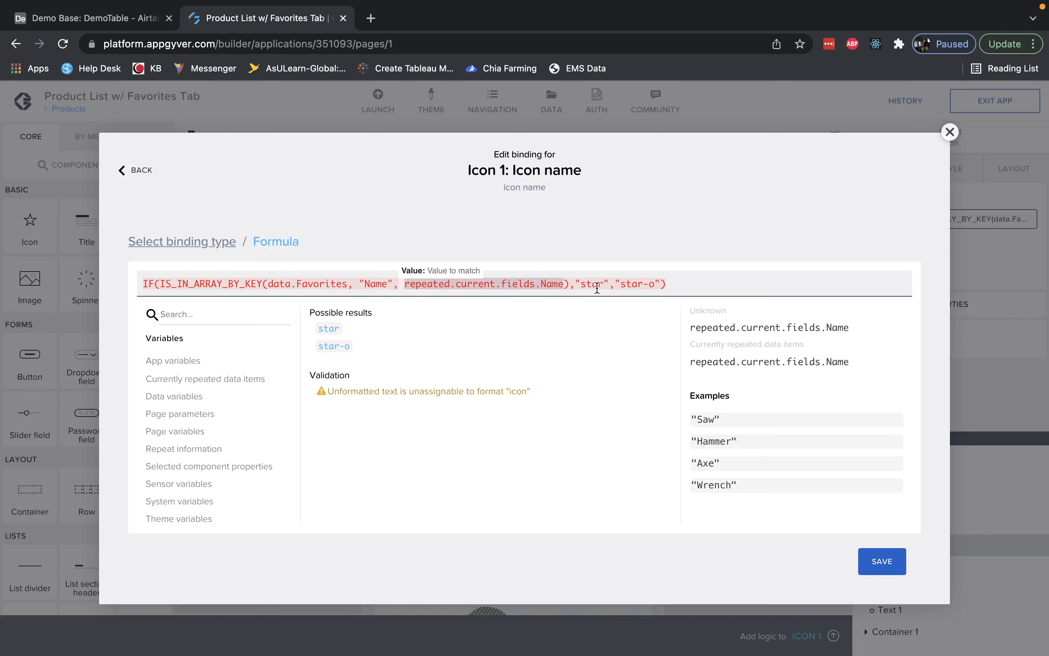
left_click(207, 284)
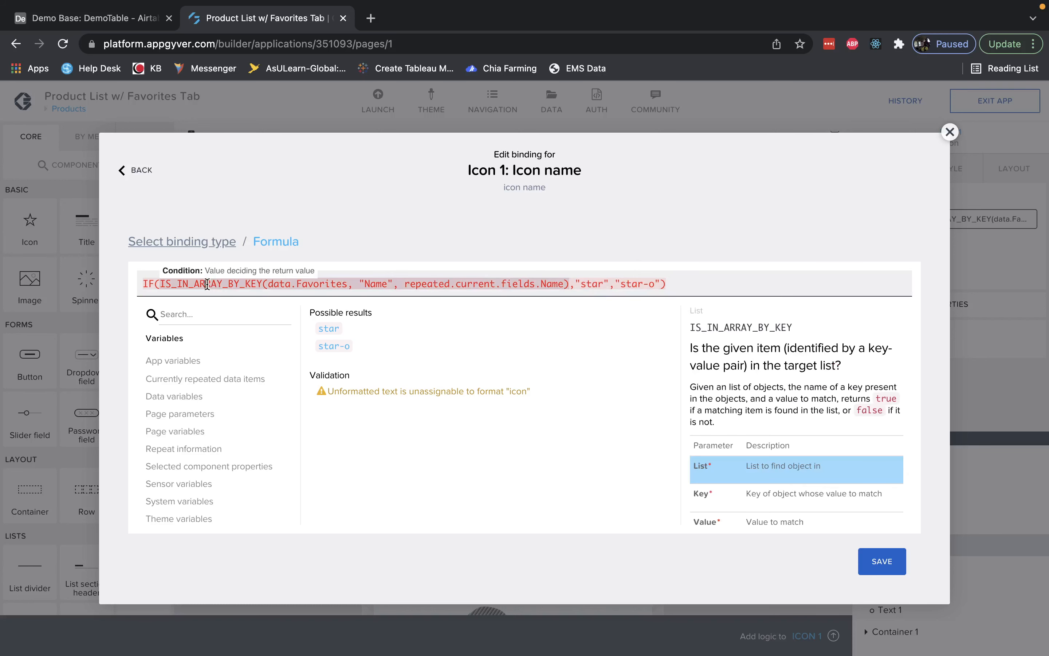
left_click(153, 284)
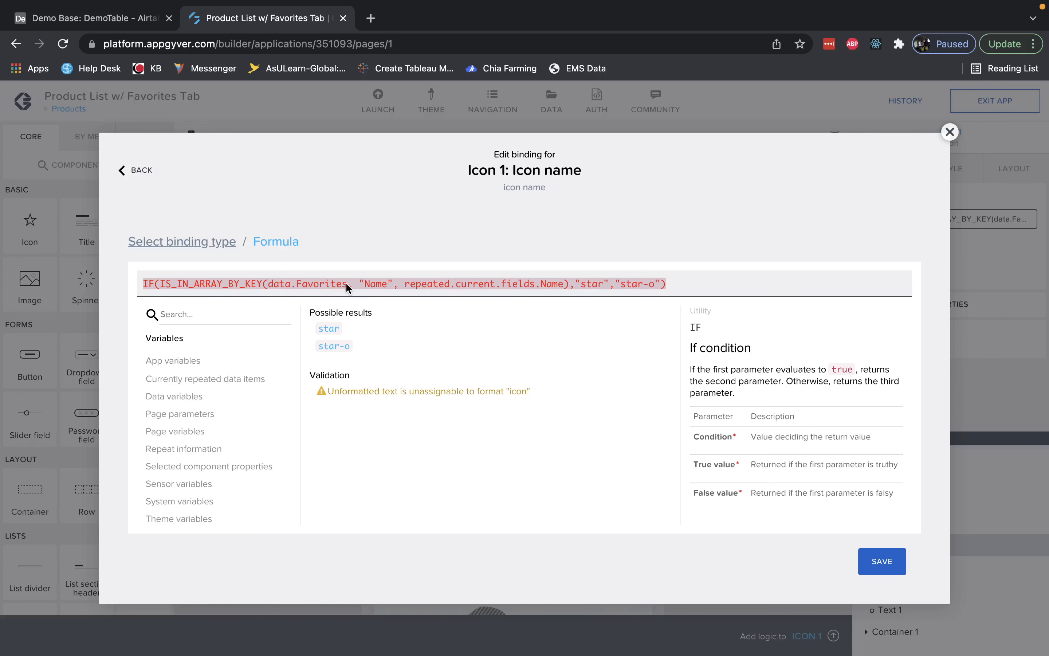
left_click(515, 282)
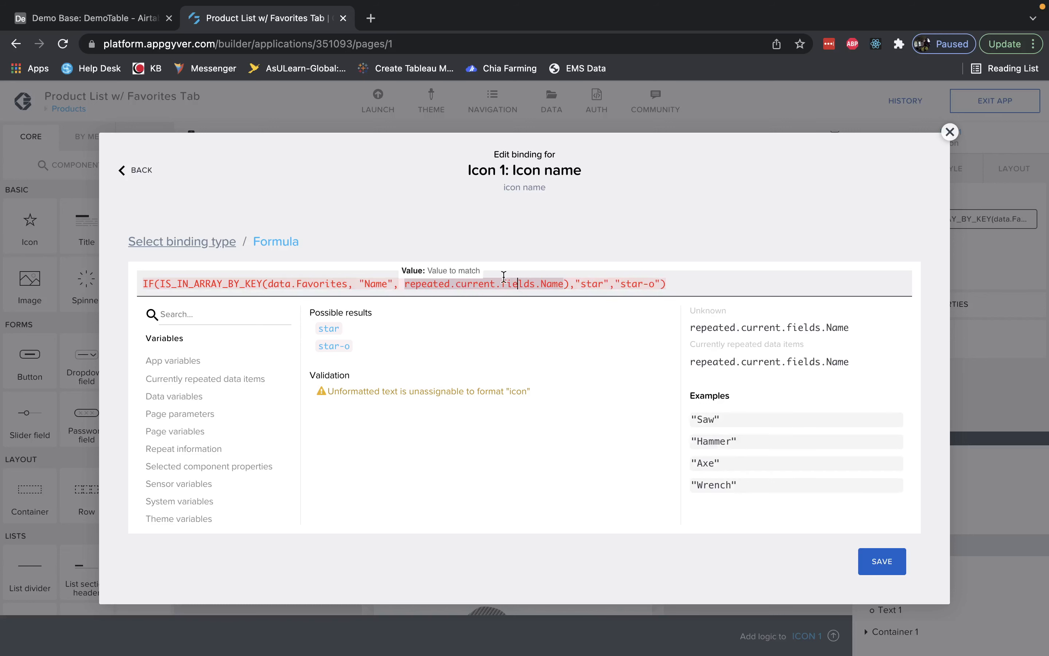
left_click(597, 284)
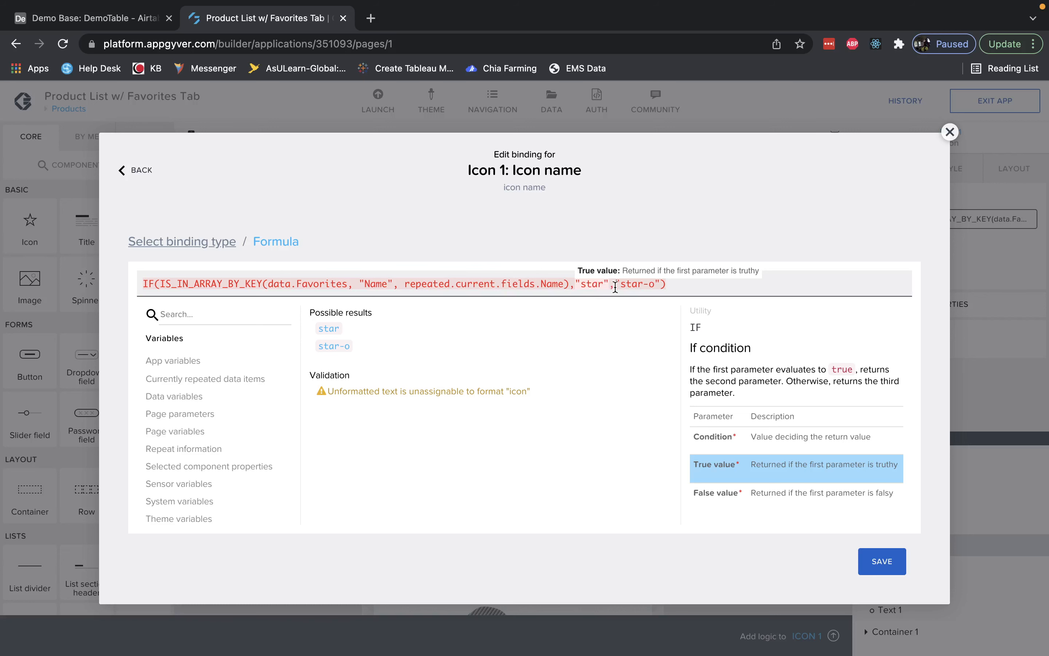
left_click_drag(622, 285, 653, 285)
left_click(692, 284)
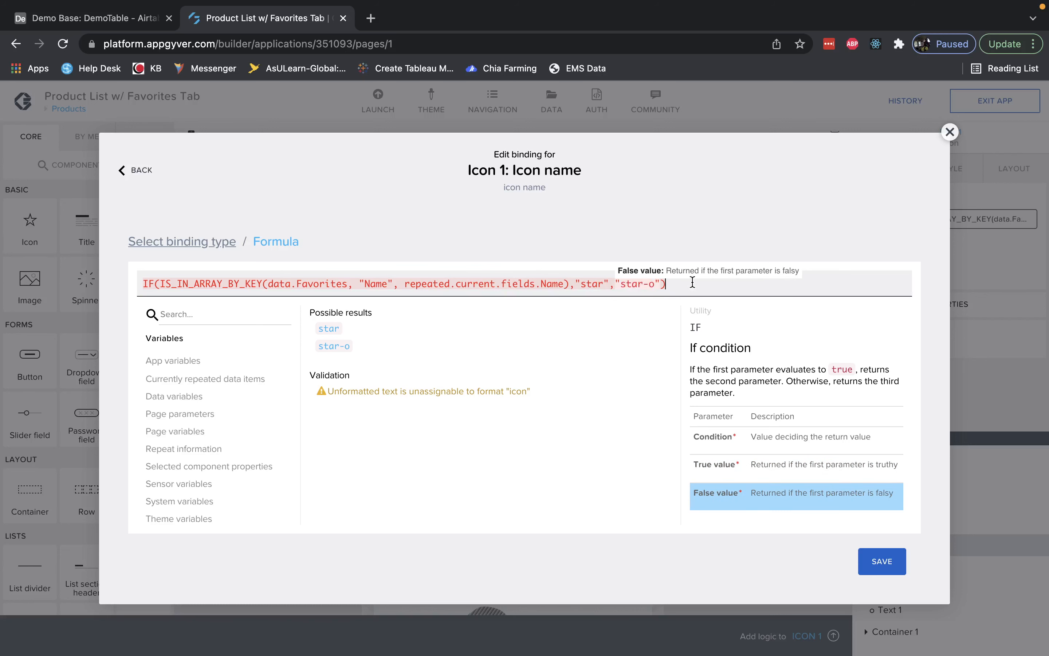
left_click(889, 574)
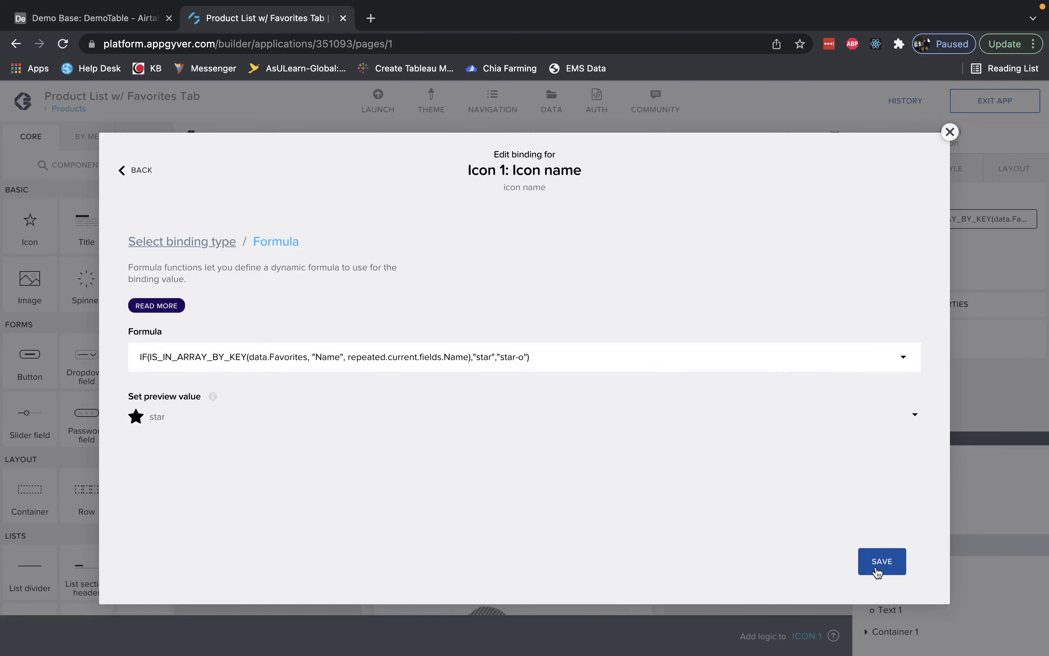
left_click(876, 566)
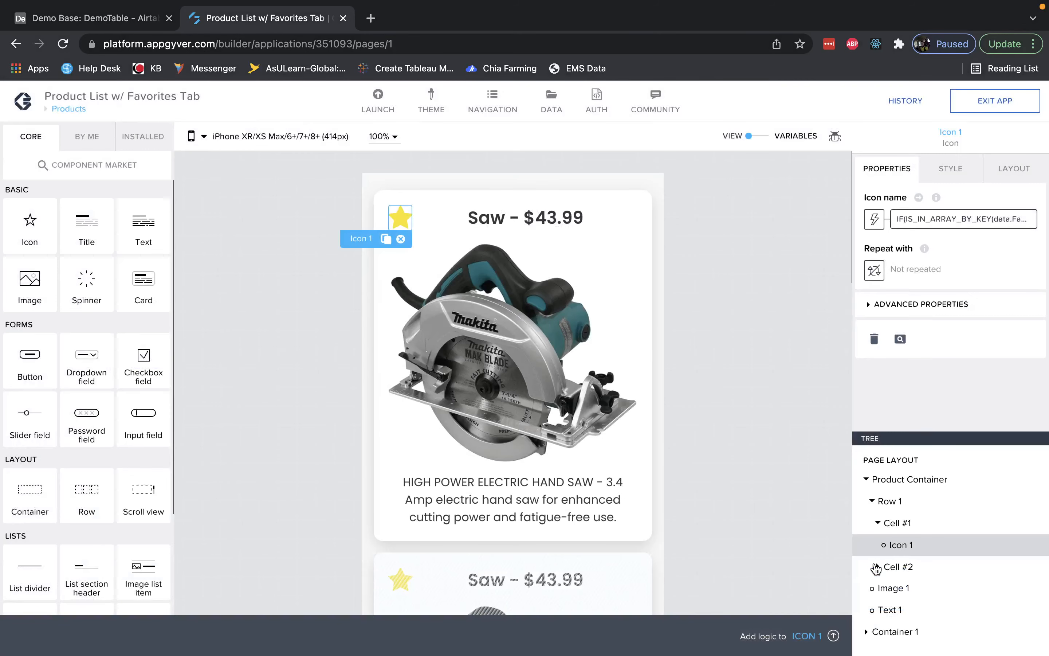
Open the star icon's logic flow and examine the If condition's IS_IN_ARRAY_BY_KEY condition formula.
left_click(761, 414)
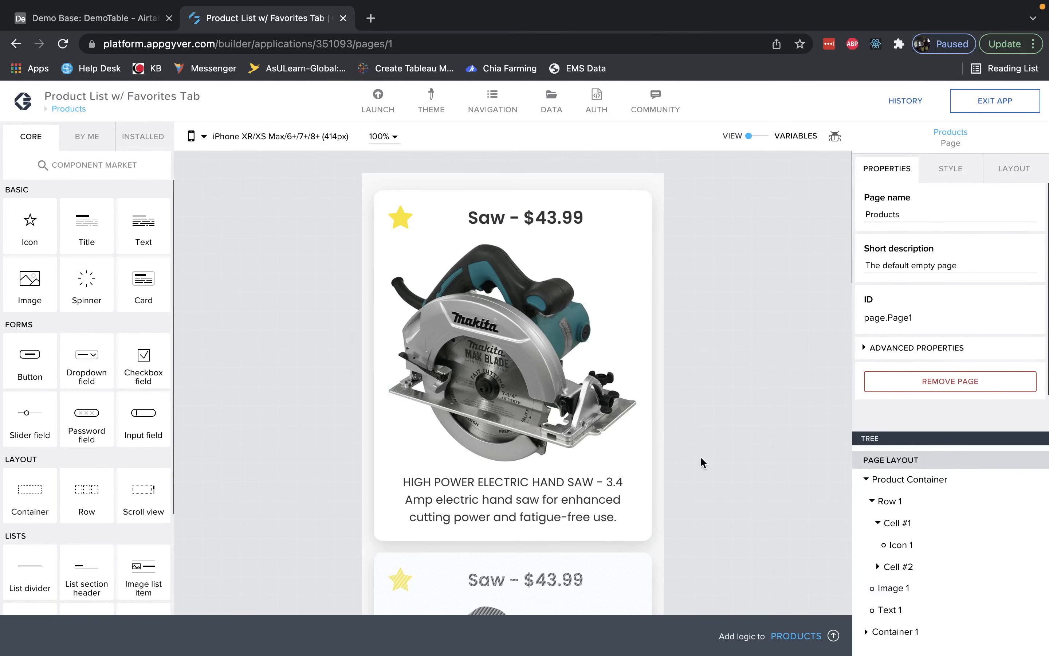
left_click(833, 637)
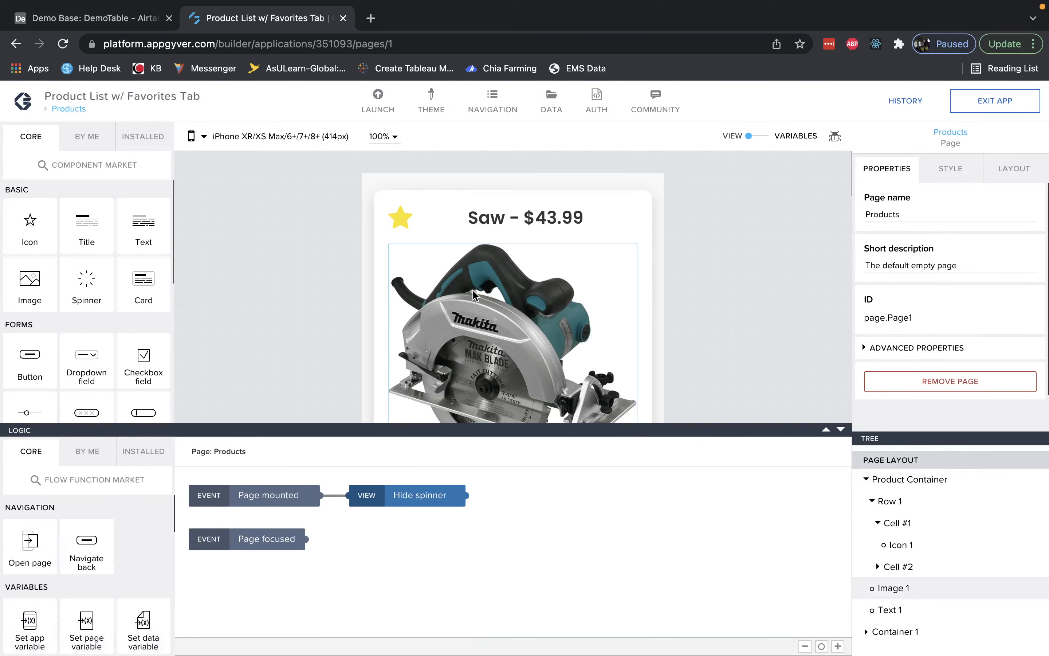
left_click(403, 218)
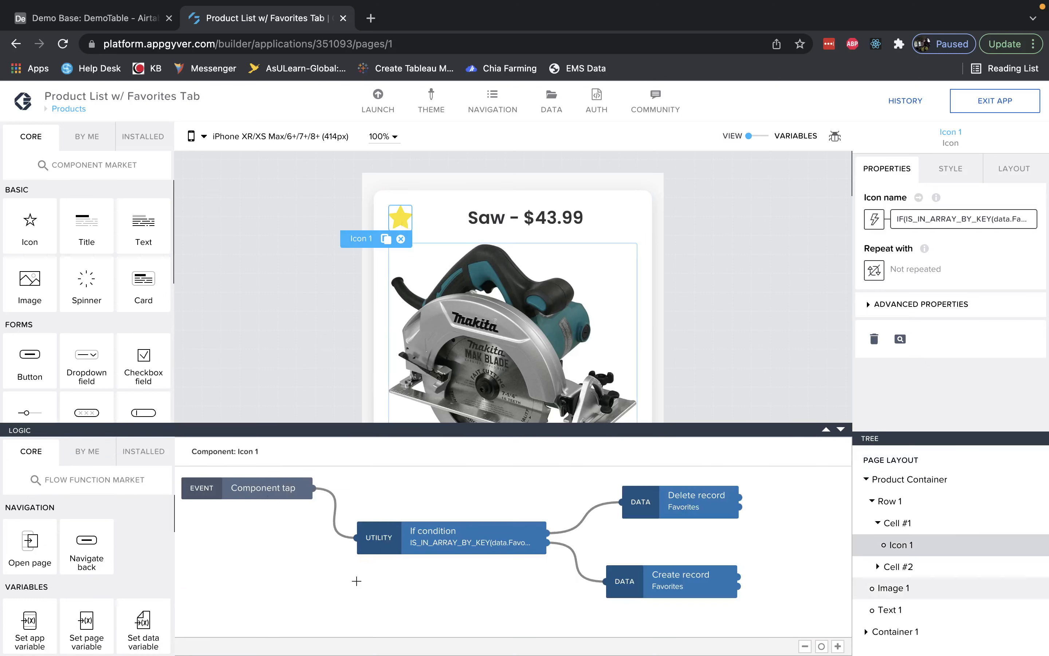
left_click(422, 543)
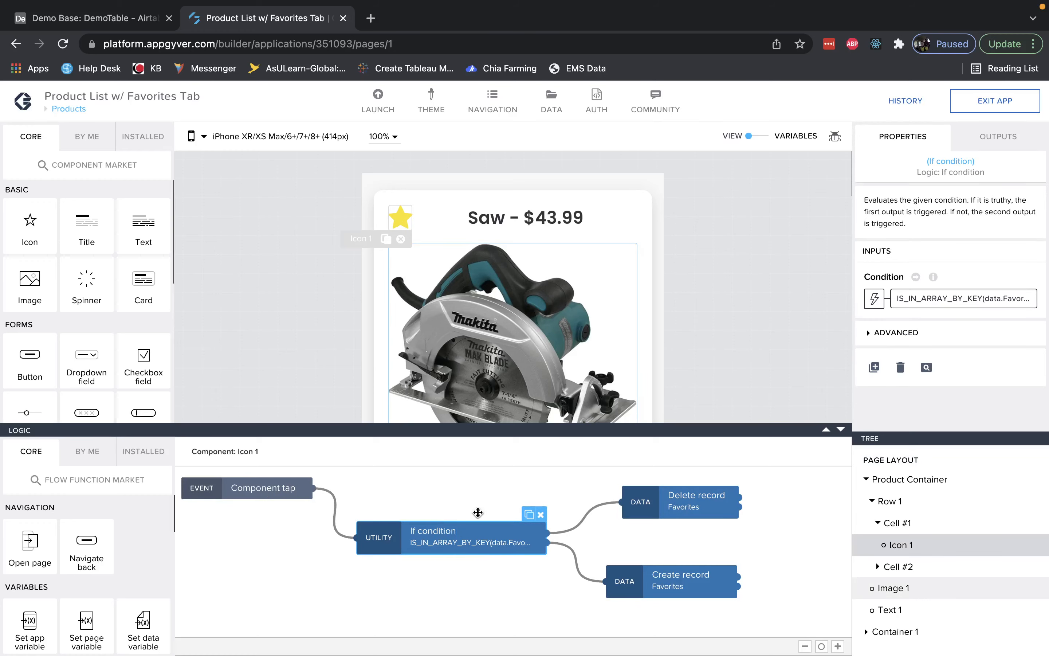
left_click(933, 306)
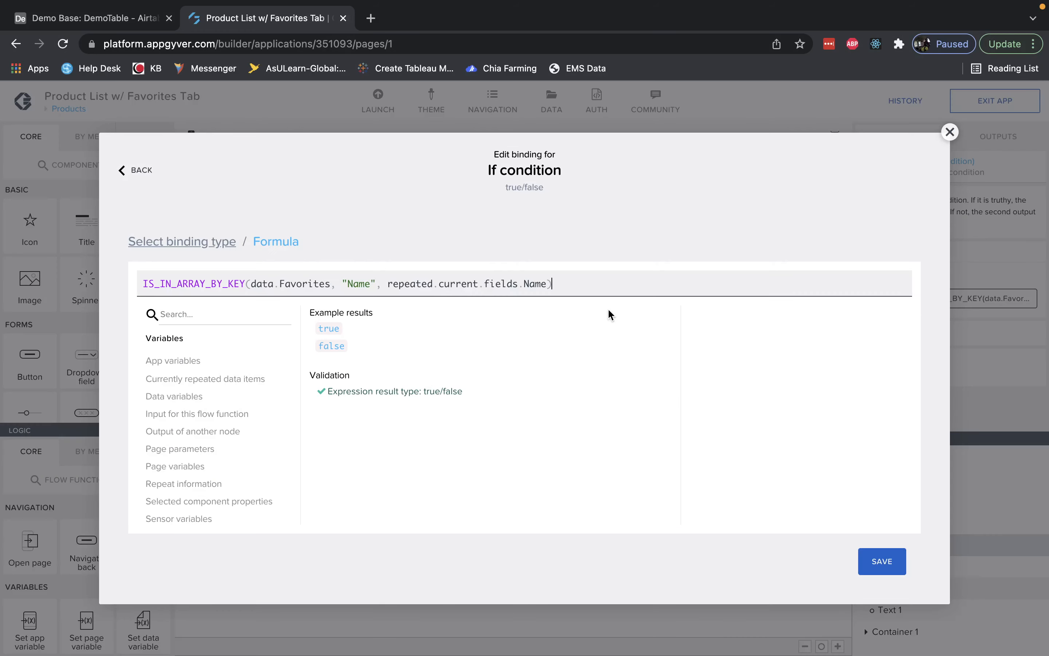
left_click(353, 285)
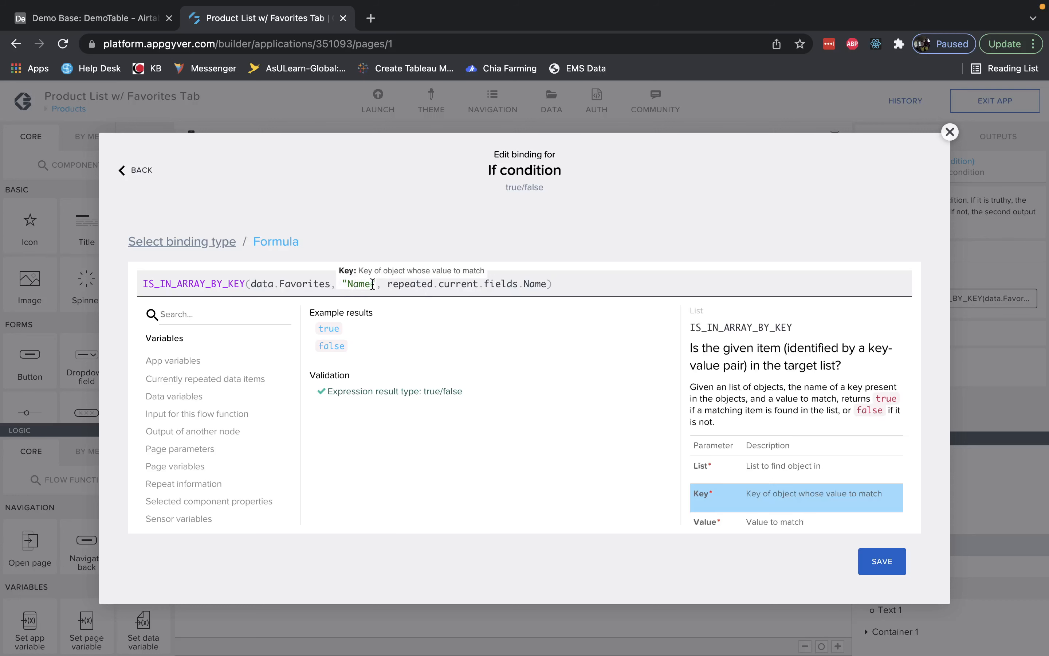
left_click(513, 285)
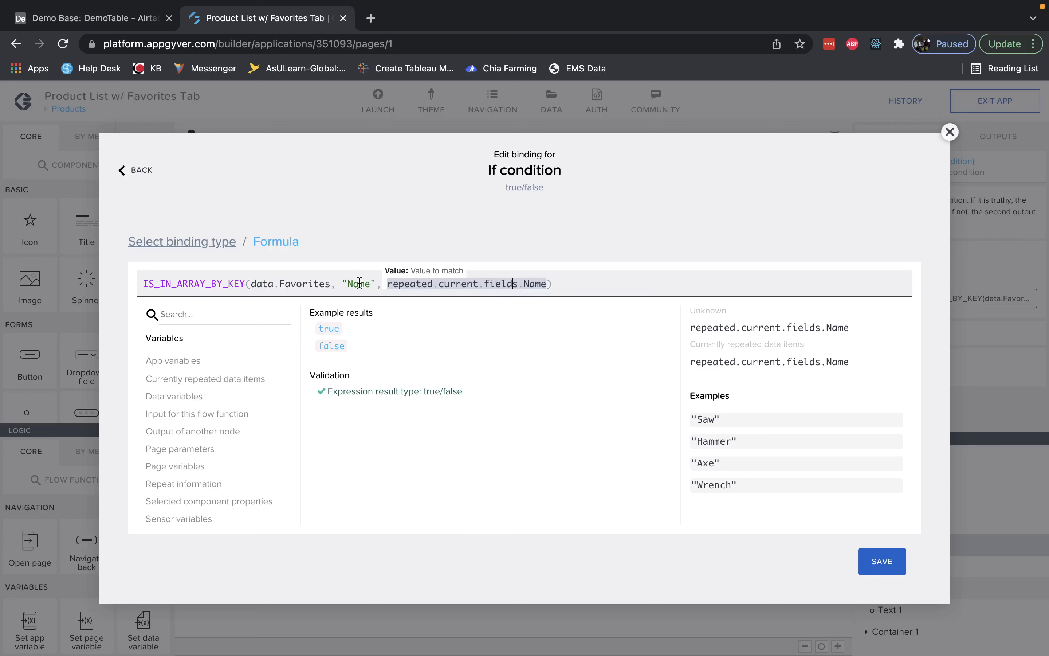
left_click(311, 284)
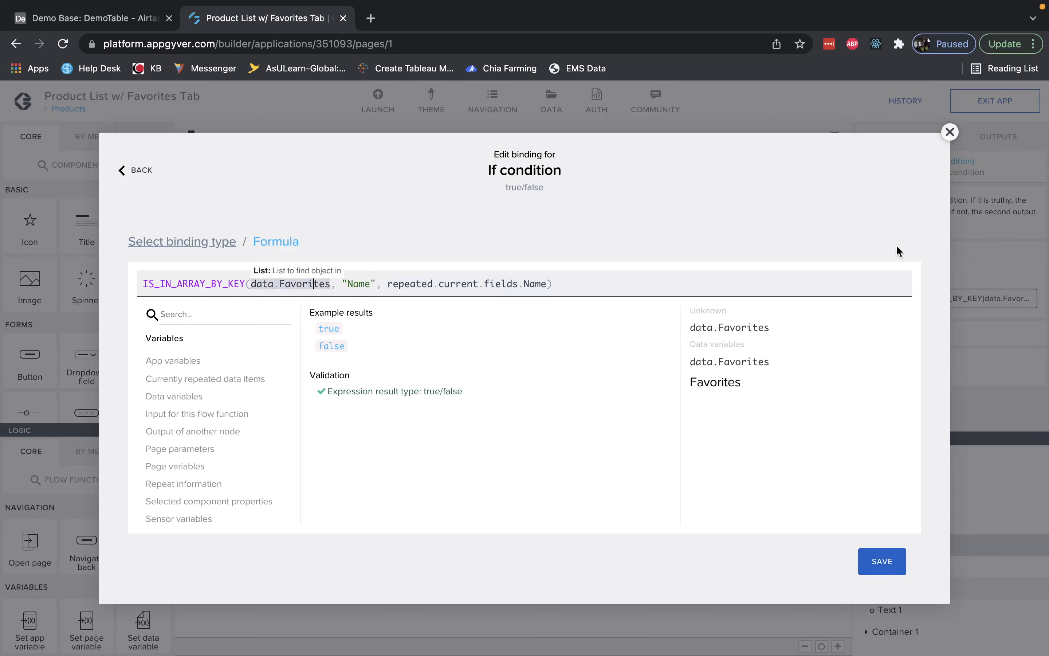
left_click(950, 132)
left_click(486, 497)
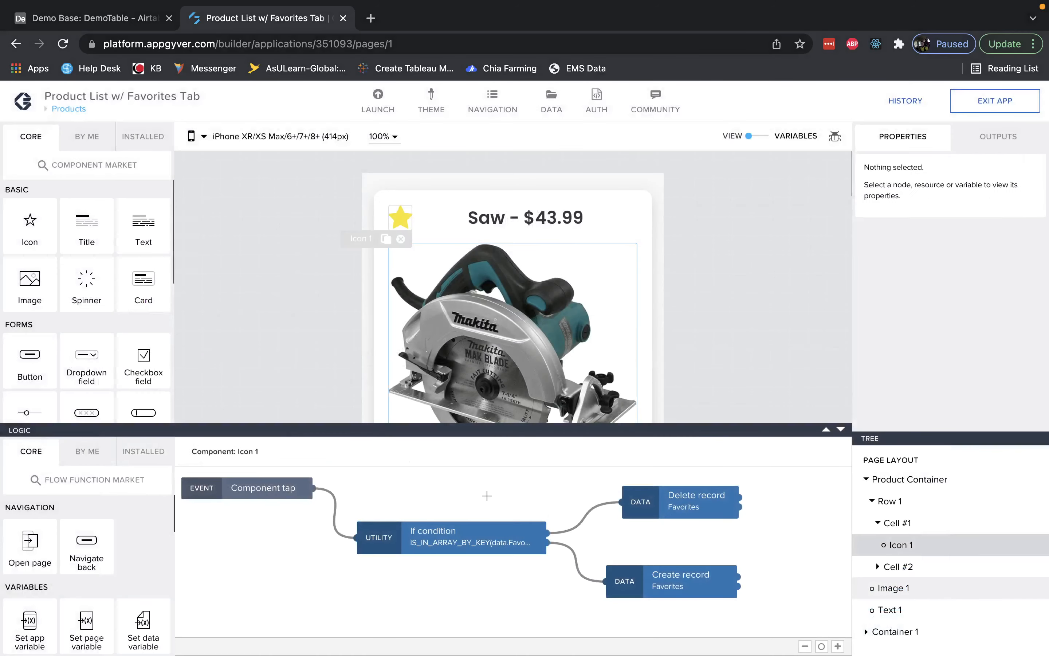
Examine the If condition, Delete record and Create record nodes, and shift the Create record node slightly right.
left_click(462, 539)
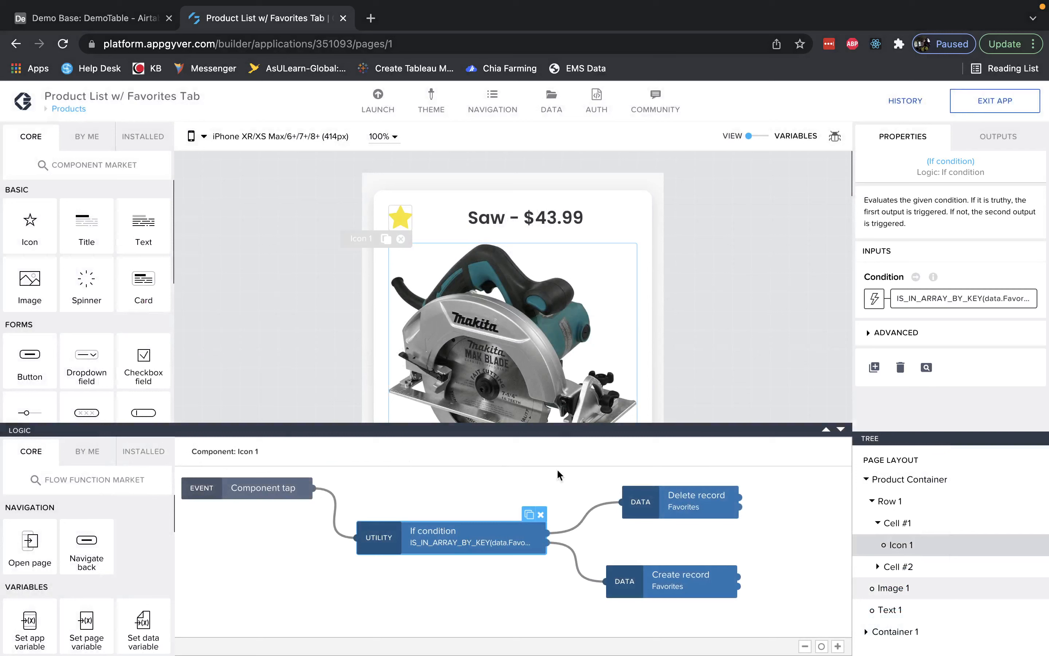
left_click(654, 497)
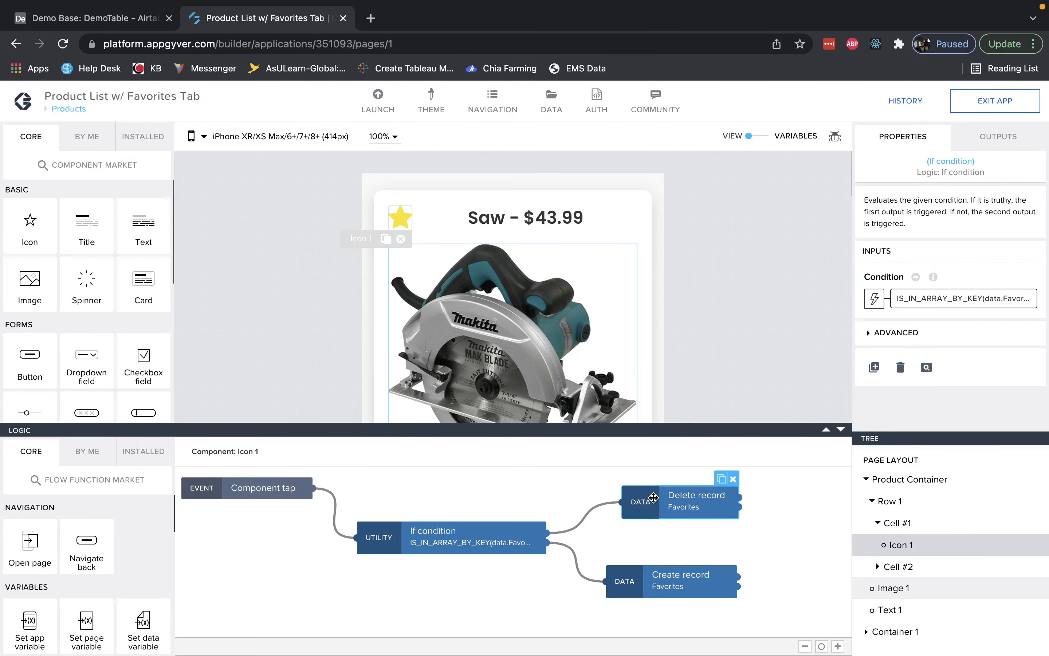
left_click(527, 533)
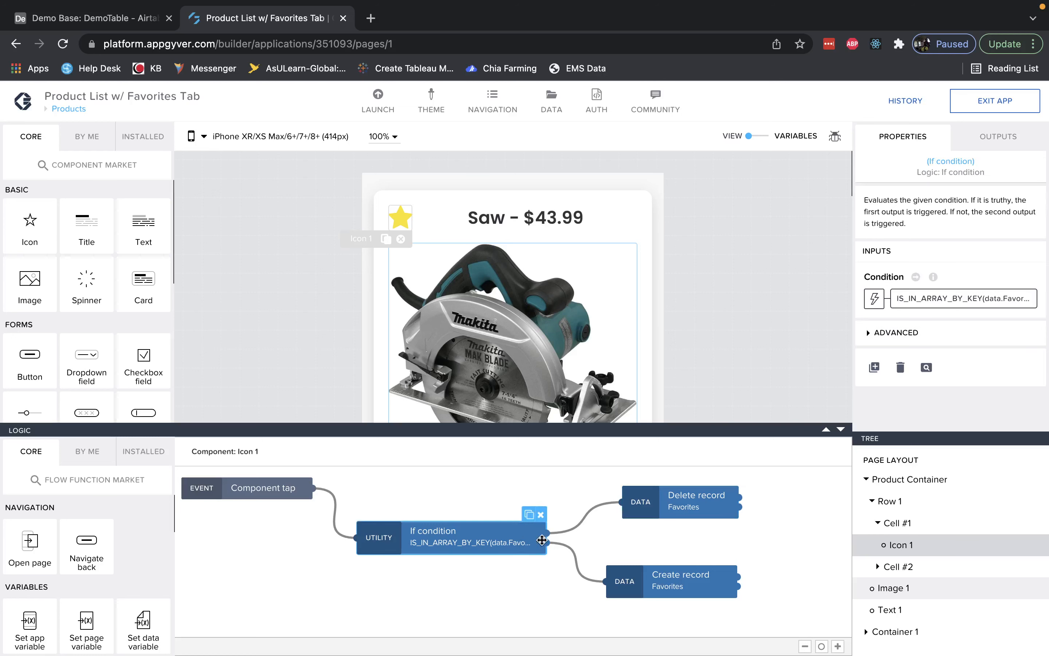
left_click(660, 584)
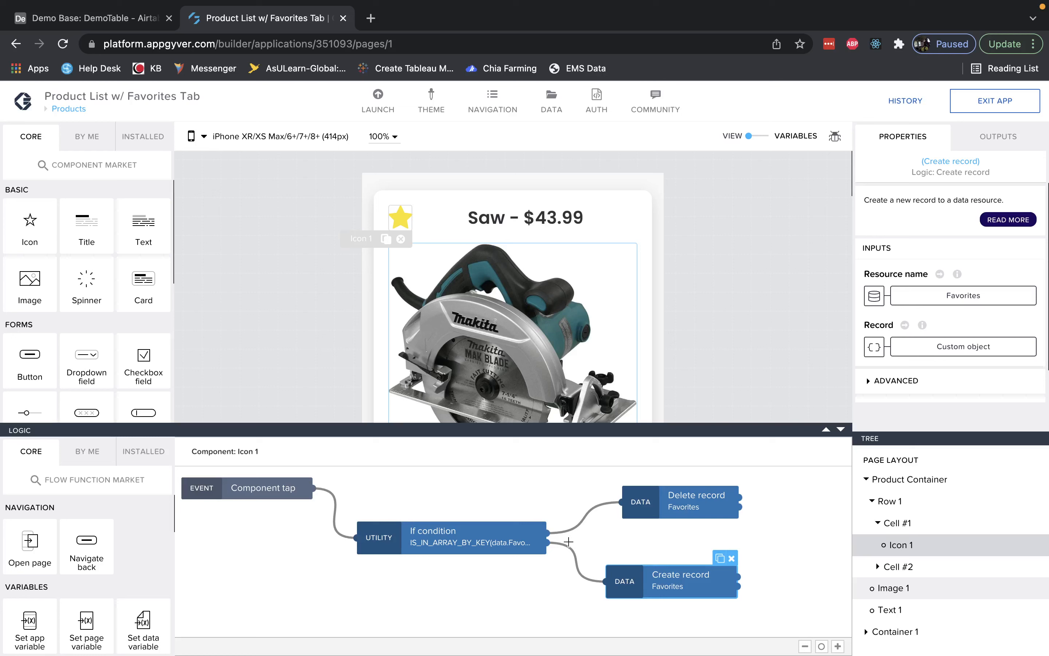
left_click_drag(638, 585, 650, 585)
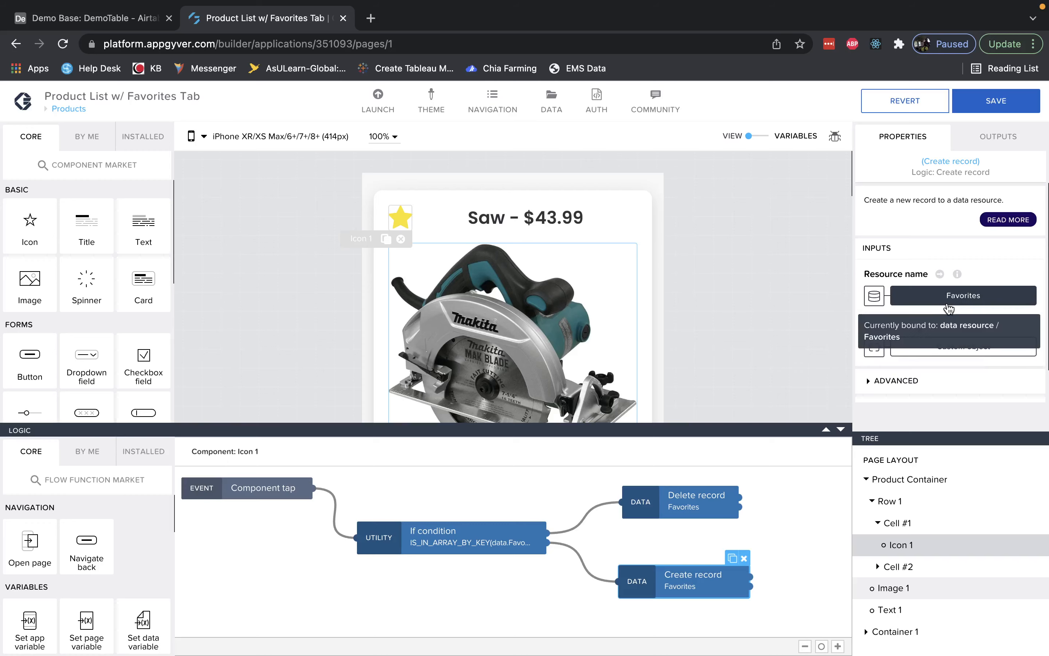
Examine the Create record node's Record custom object binding, including the Name property's data item in repeat binding, and close it.
left_click(929, 346)
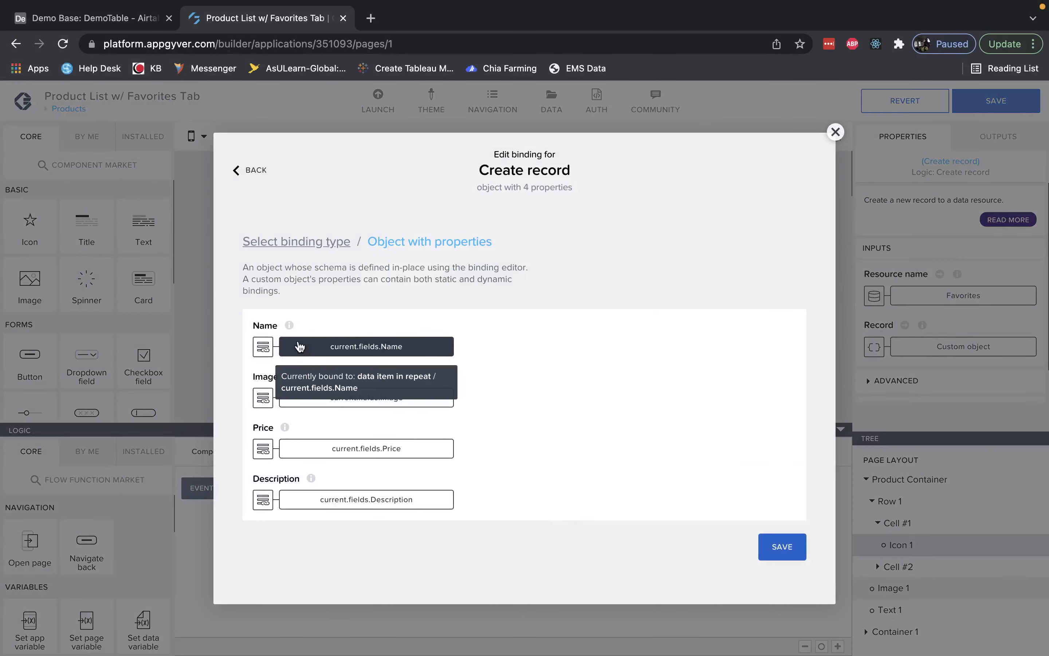
left_click(328, 346)
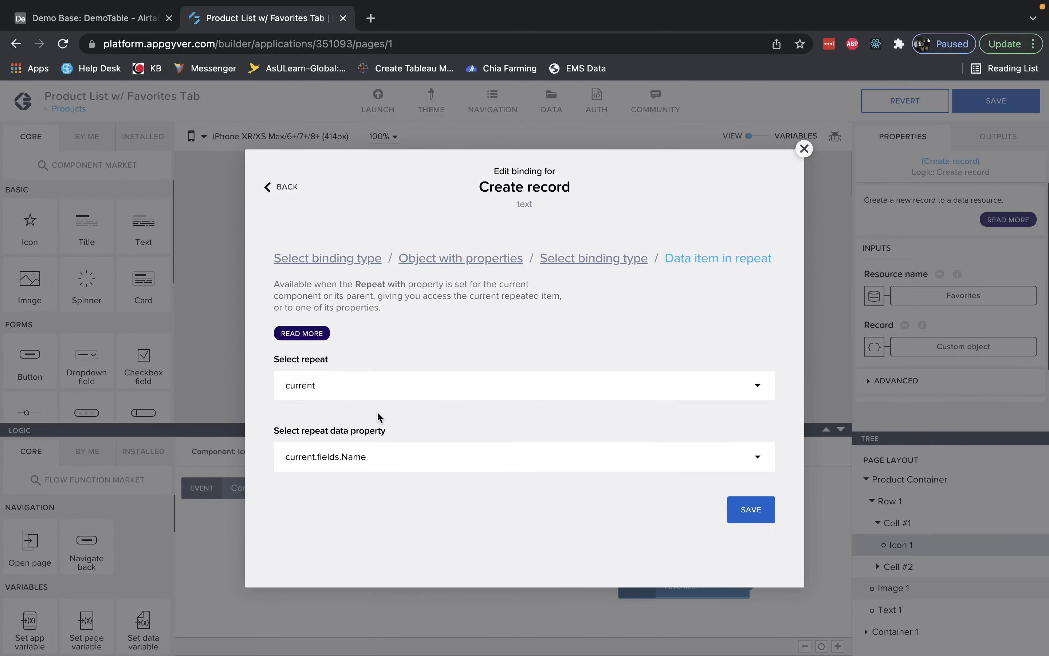
left_click(579, 256)
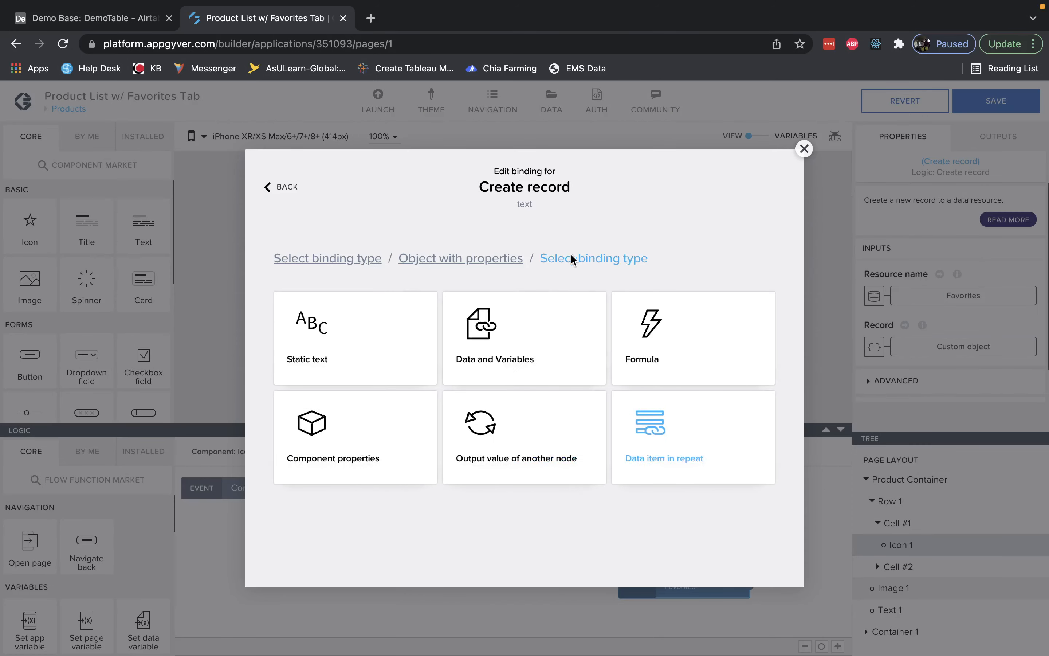
left_click(678, 435)
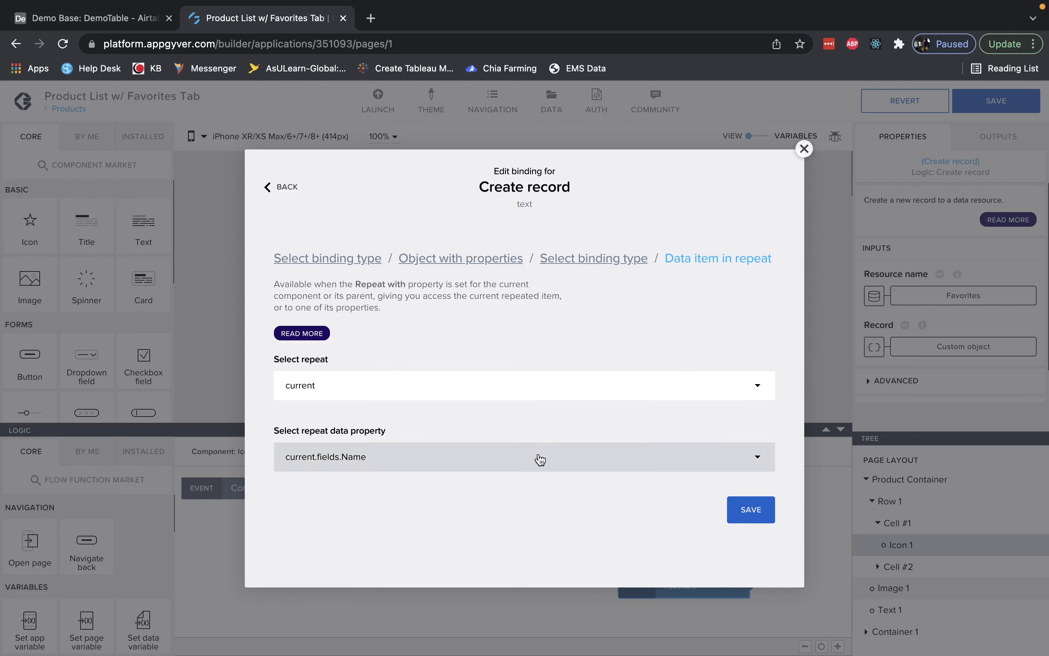
left_click(753, 469)
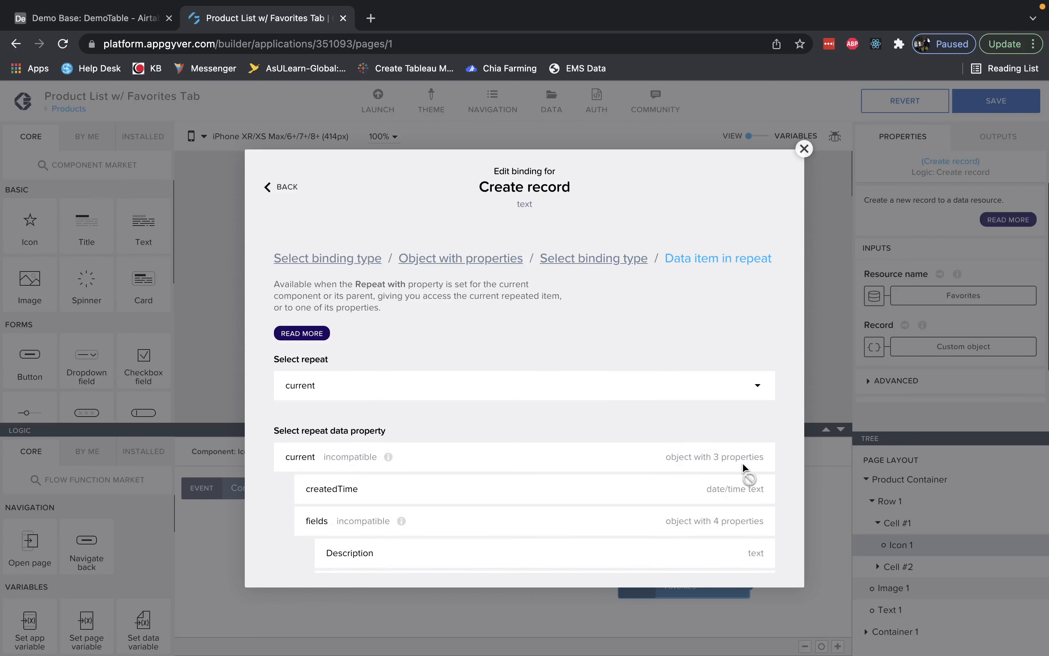
scroll(656, 468, "down", 3)
left_click(499, 505)
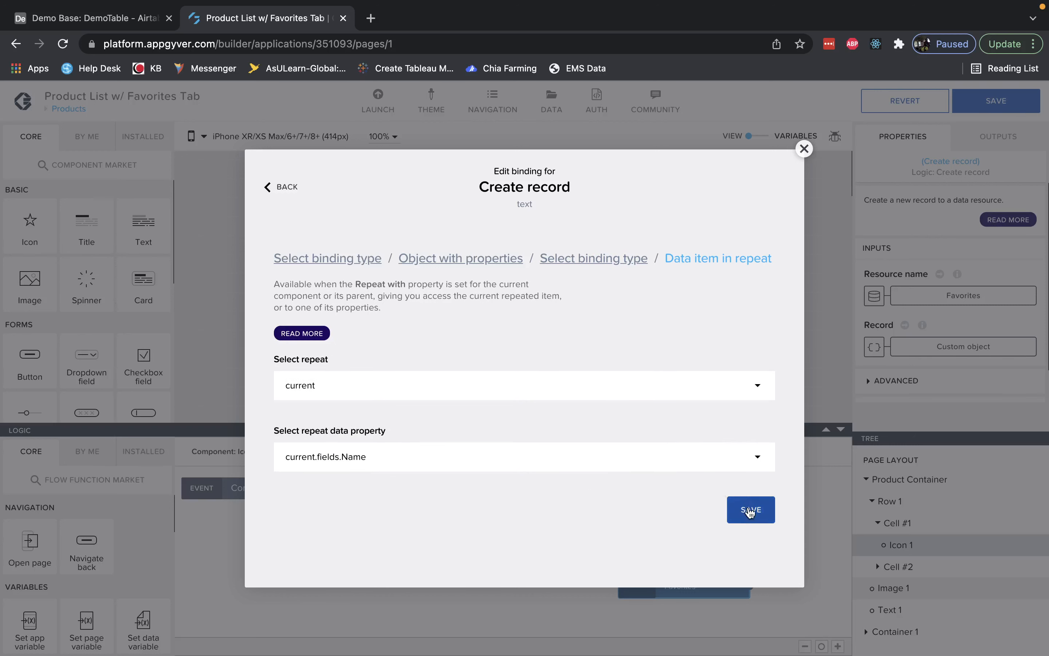
left_click(743, 507)
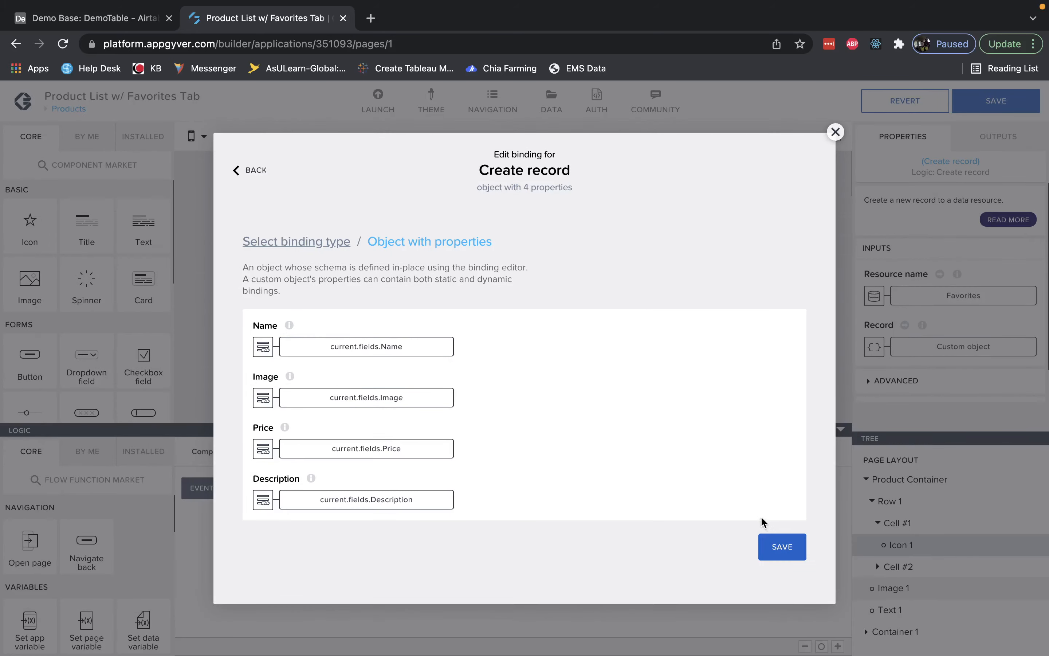
left_click(770, 540)
left_click(769, 528)
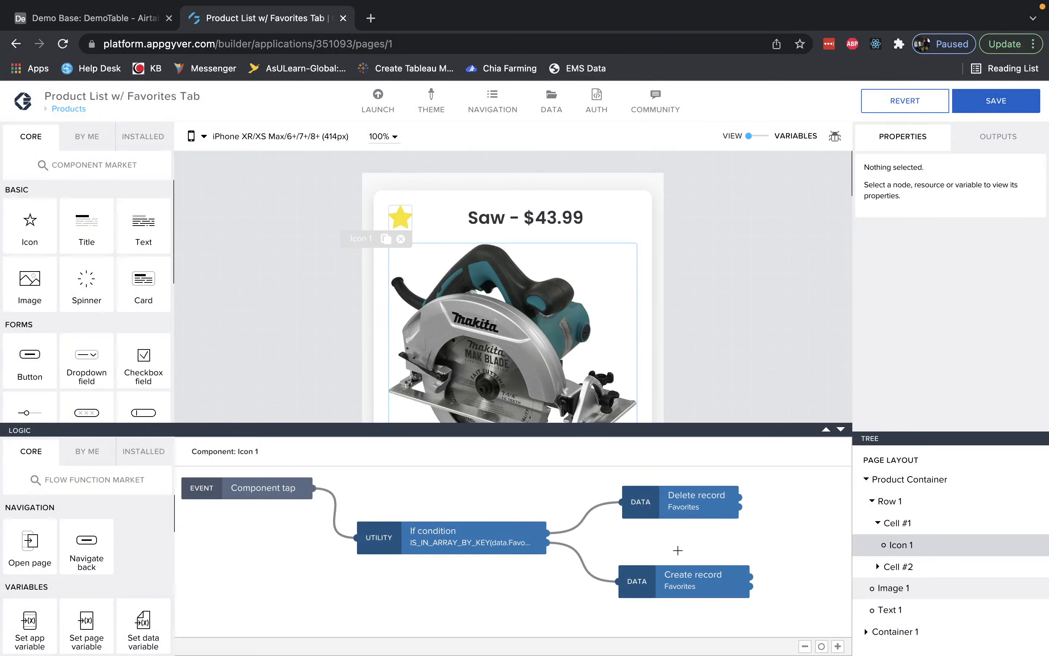
Examine the Delete record node's ID formula LOOKUP(FIND_BY_KEY(data.Favorites, "Name", repeated.current.fields.Name), "id") part by part, then close it.
left_click(681, 513)
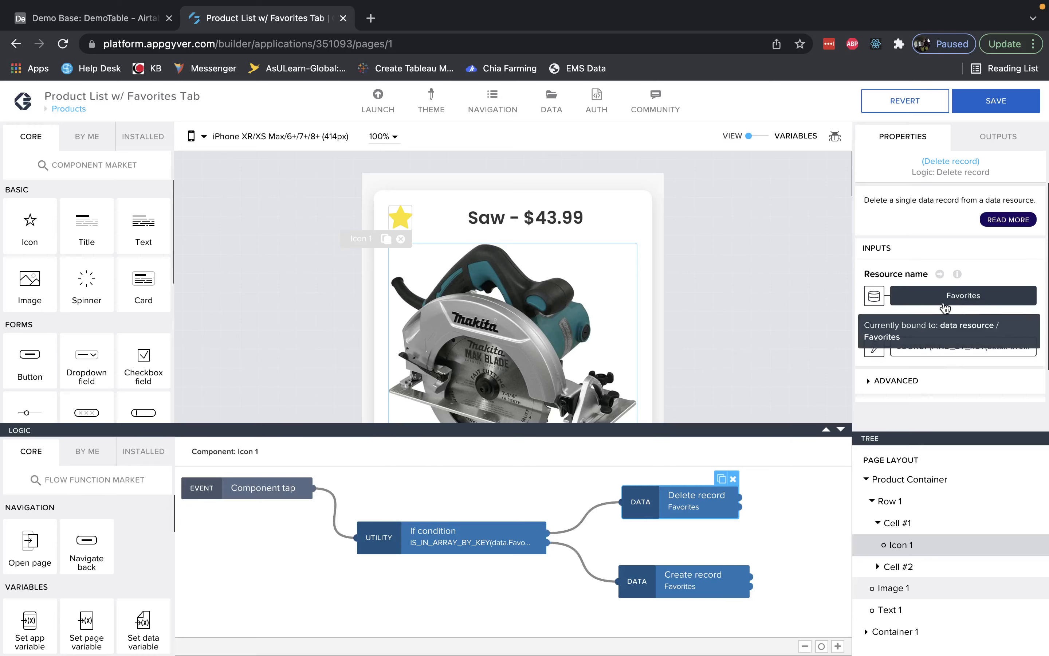
left_click(942, 349)
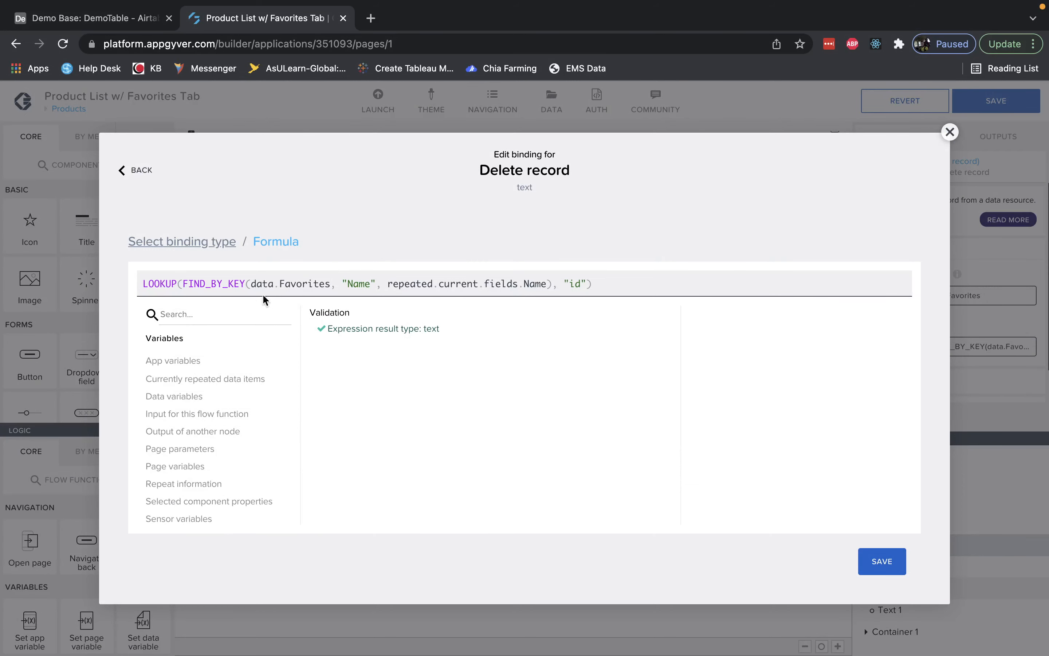
left_click(242, 285)
left_click(273, 288)
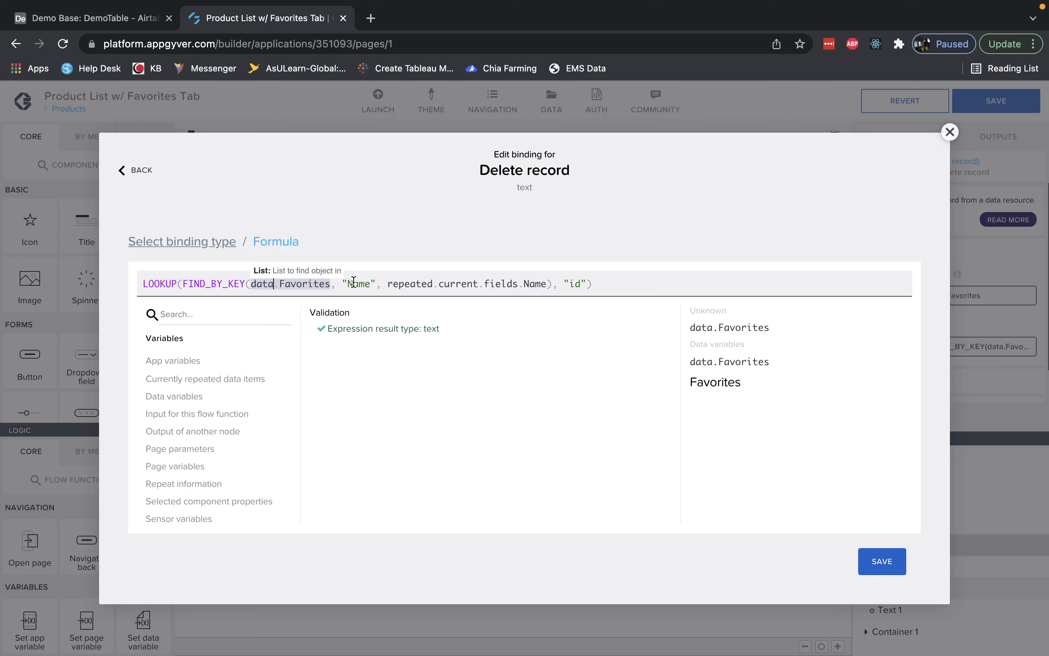
left_click(494, 285)
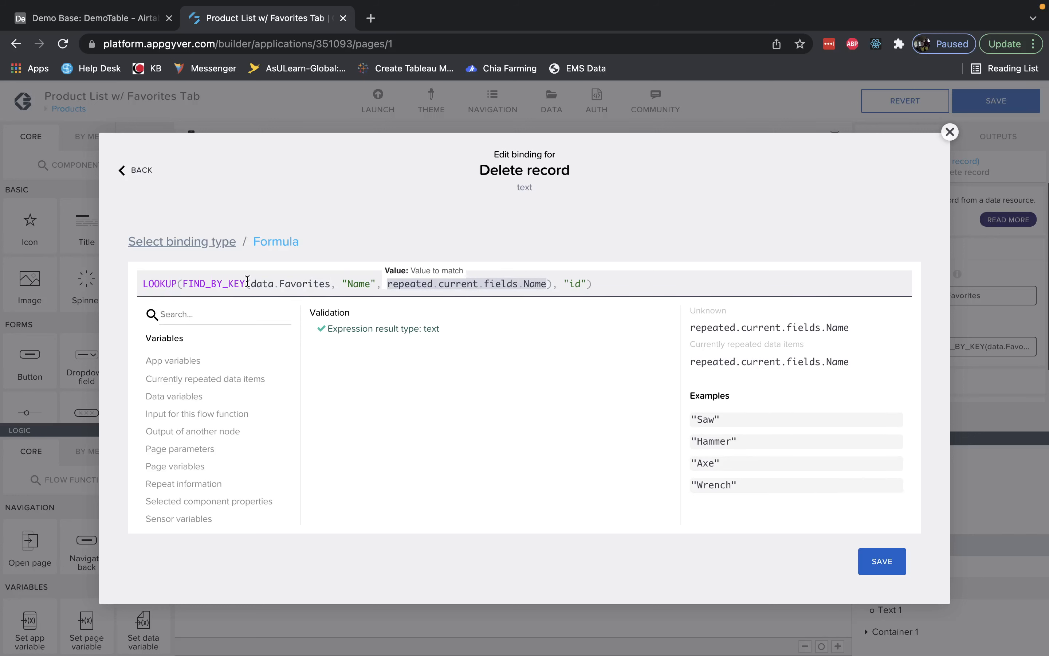
left_click(155, 285)
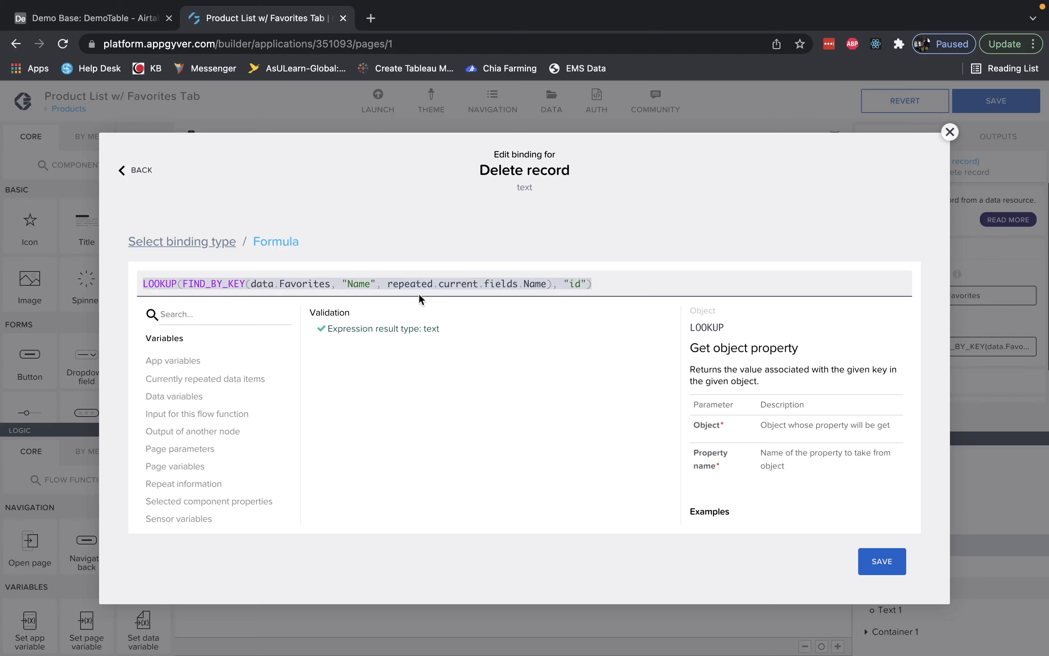
left_click(601, 281)
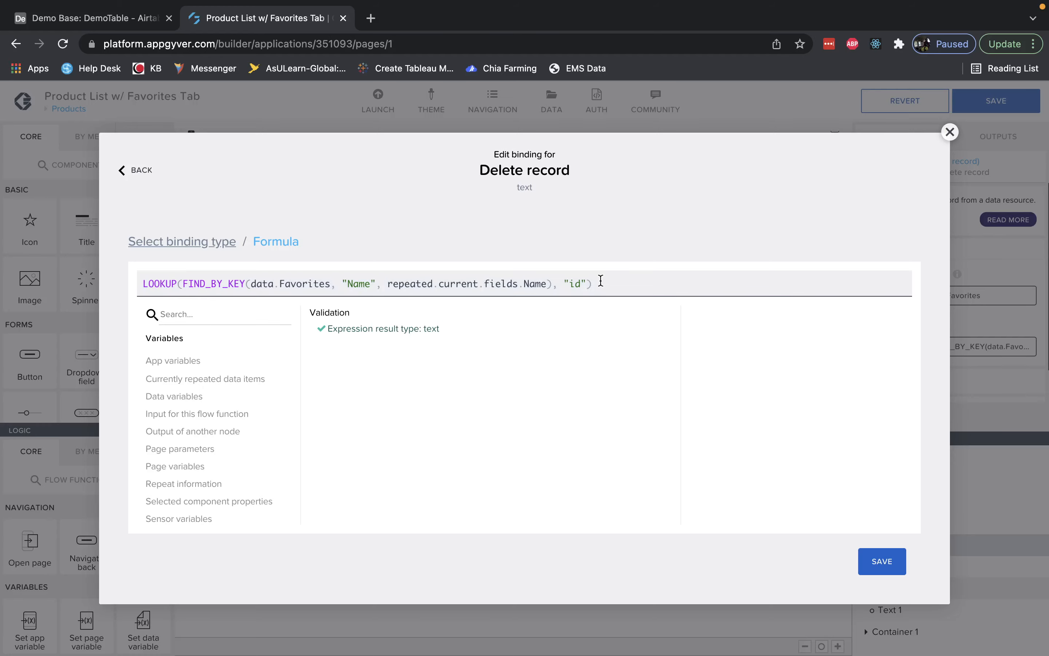
left_click(882, 561)
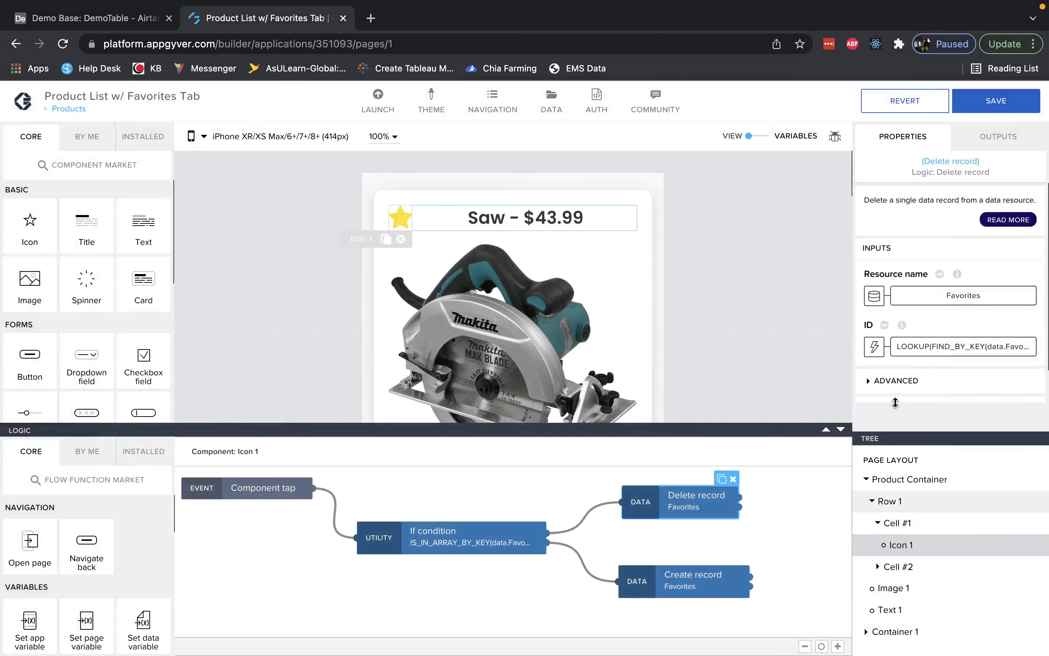
Deselect the node and save the app.
left_click(773, 469)
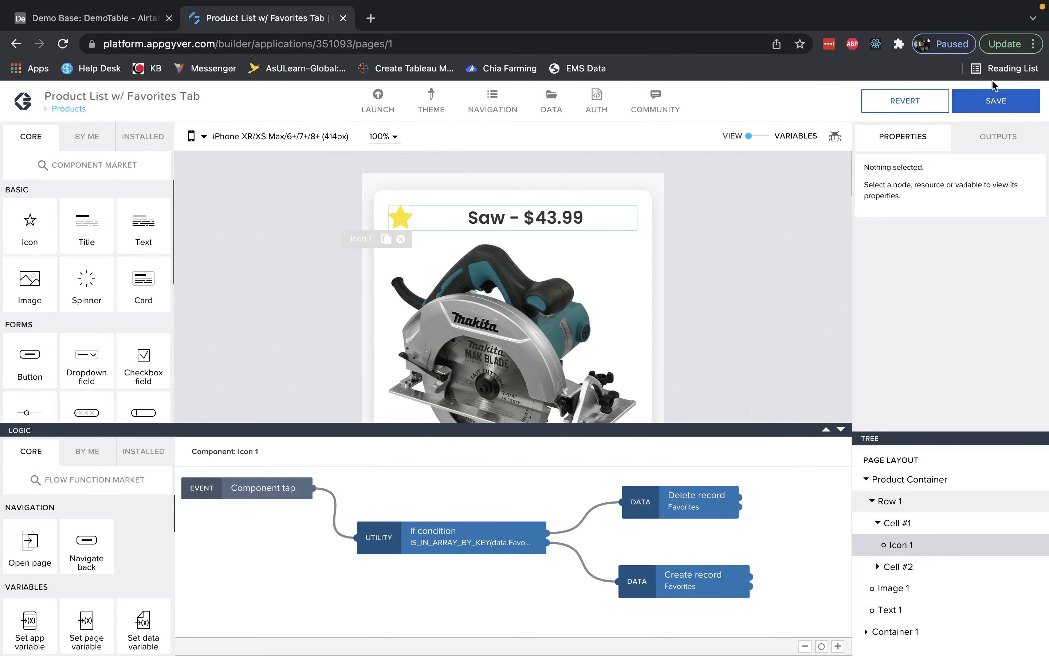
left_click(995, 100)
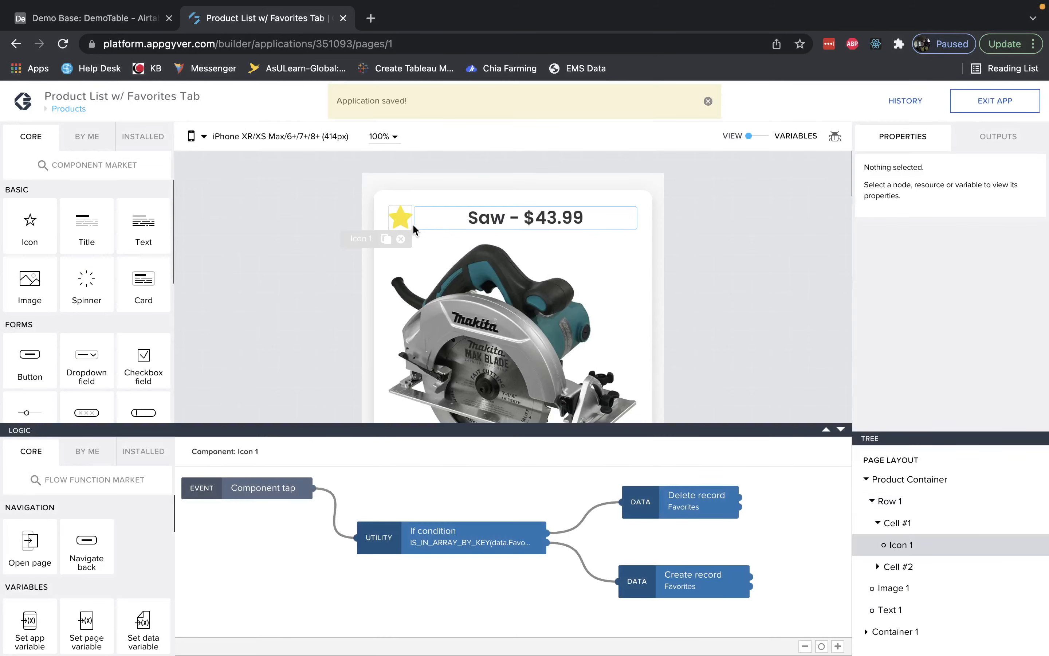
left_click(297, 339)
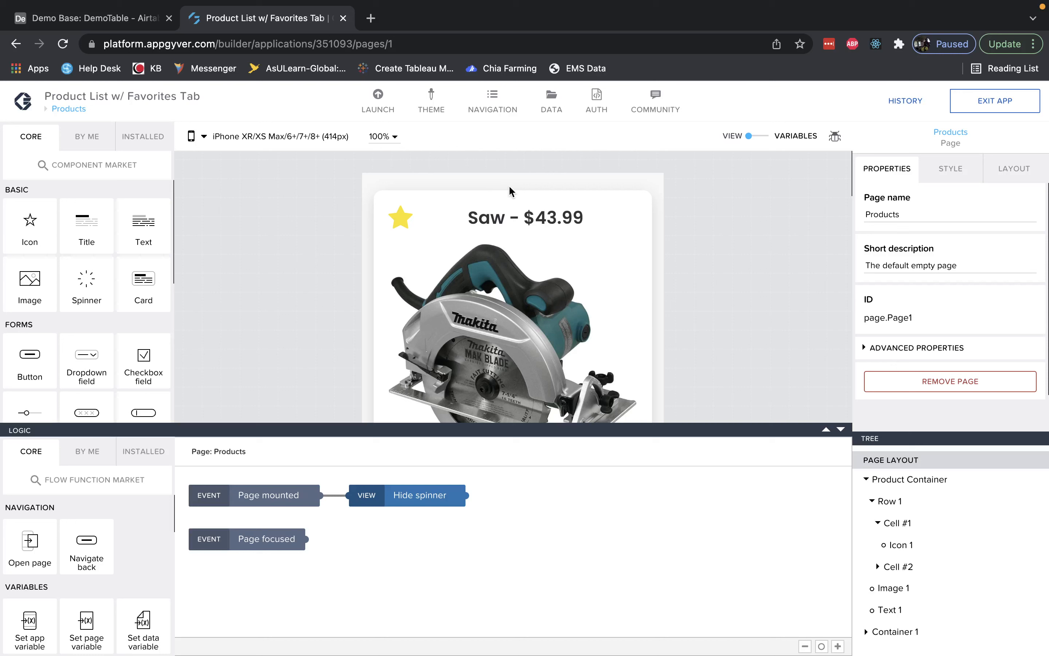
Switch to the variables view and examine the Favorites data variable's logic flow and its Delay node.
left_click(749, 137)
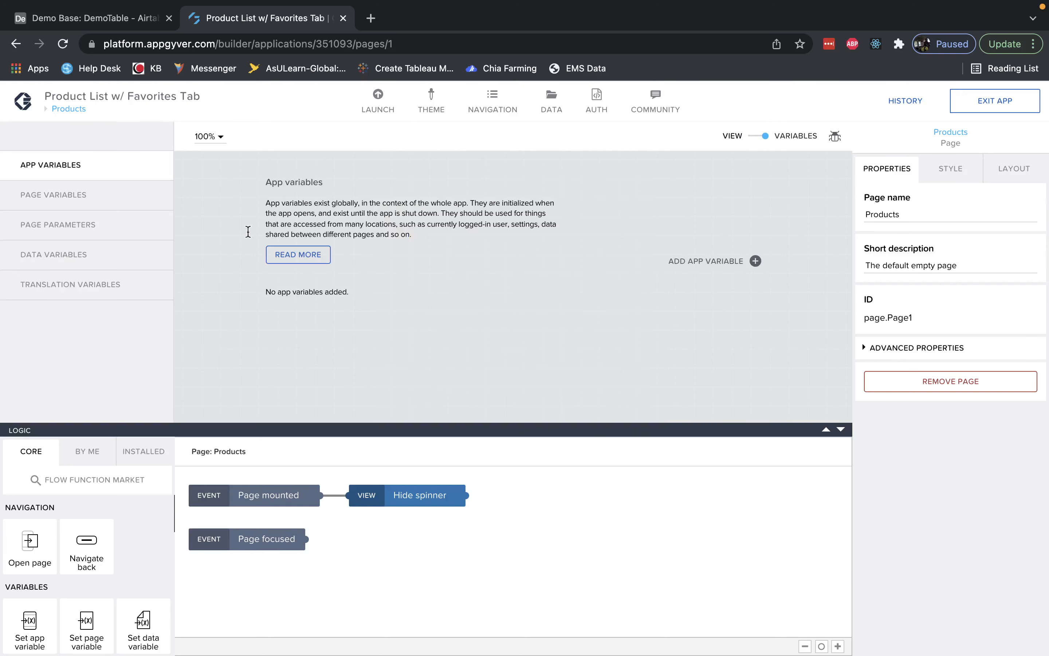
left_click(69, 254)
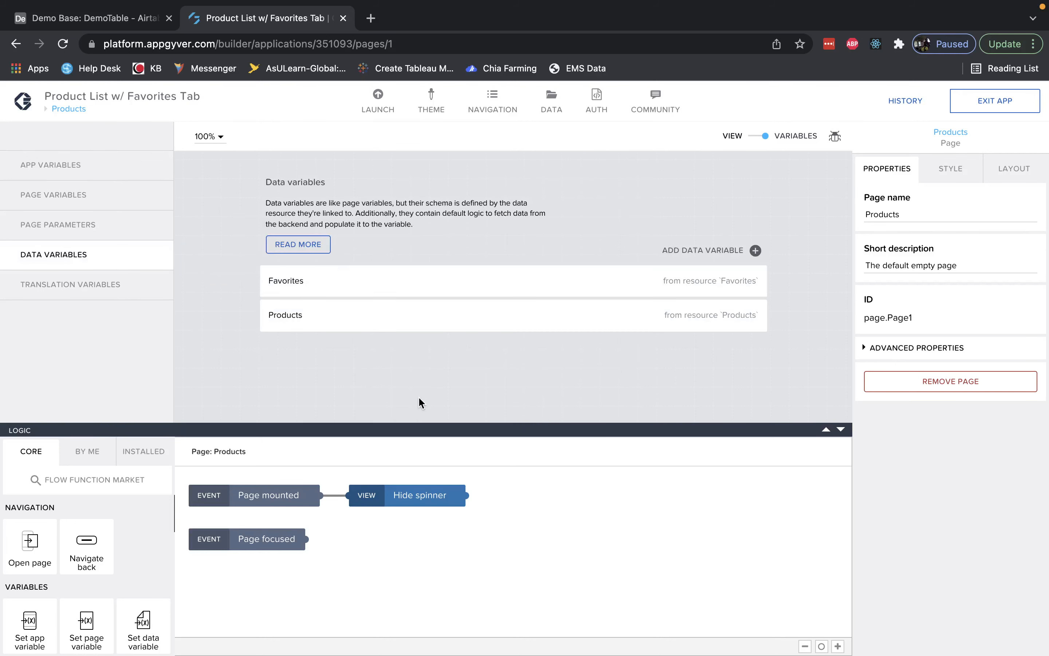
left_click(412, 290)
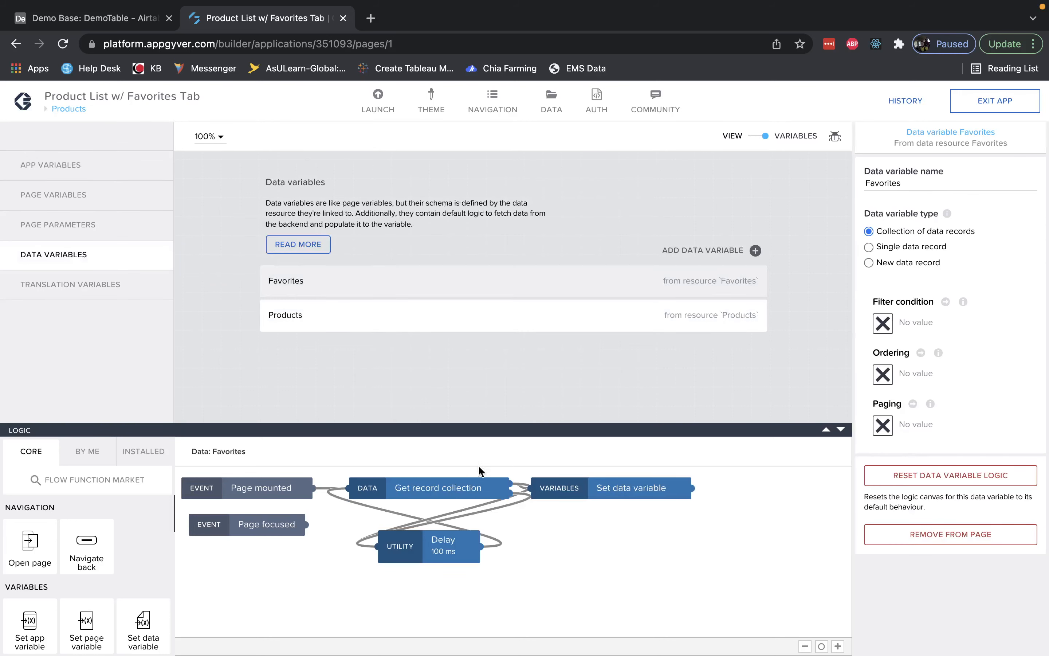
left_click(446, 547)
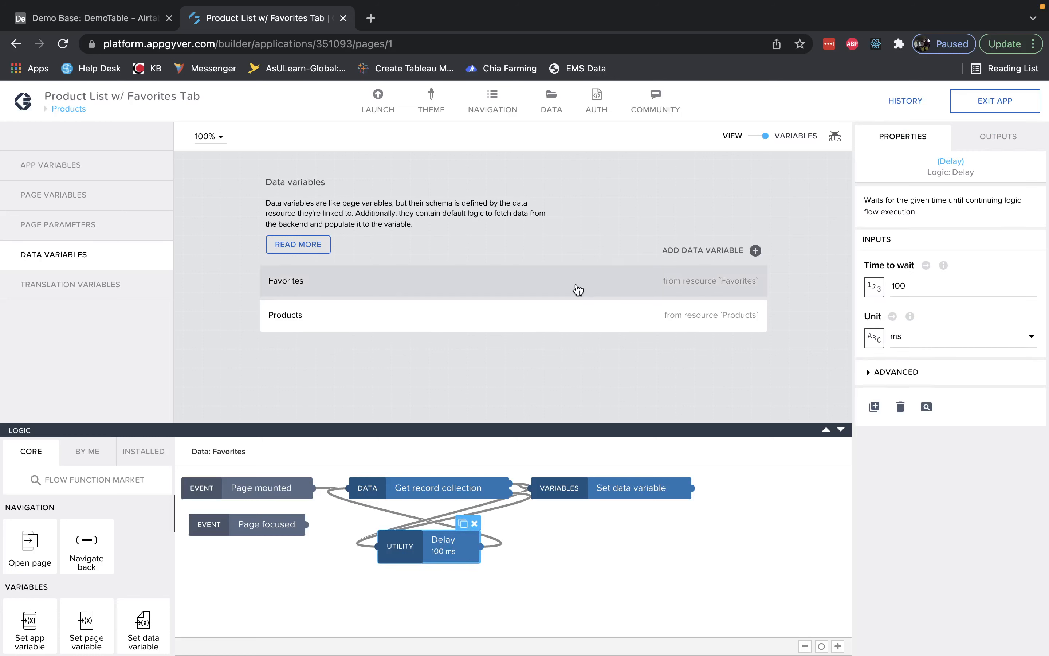
Open the Favorites page and inspect its Product Container components and the container's Repeat with binding.
left_click(69, 109)
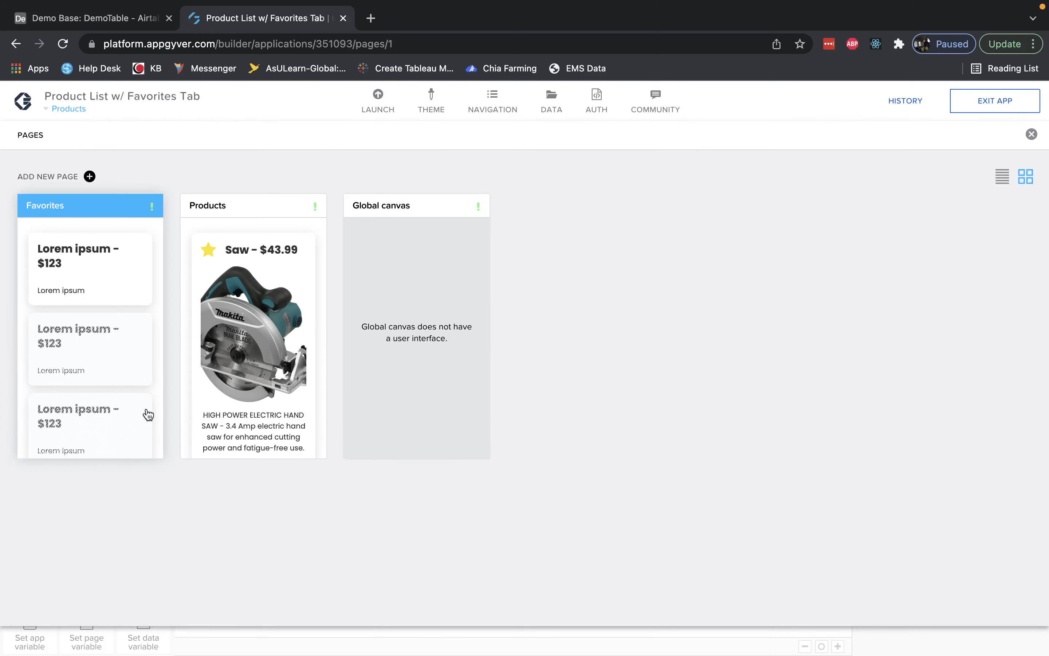
left_click(108, 356)
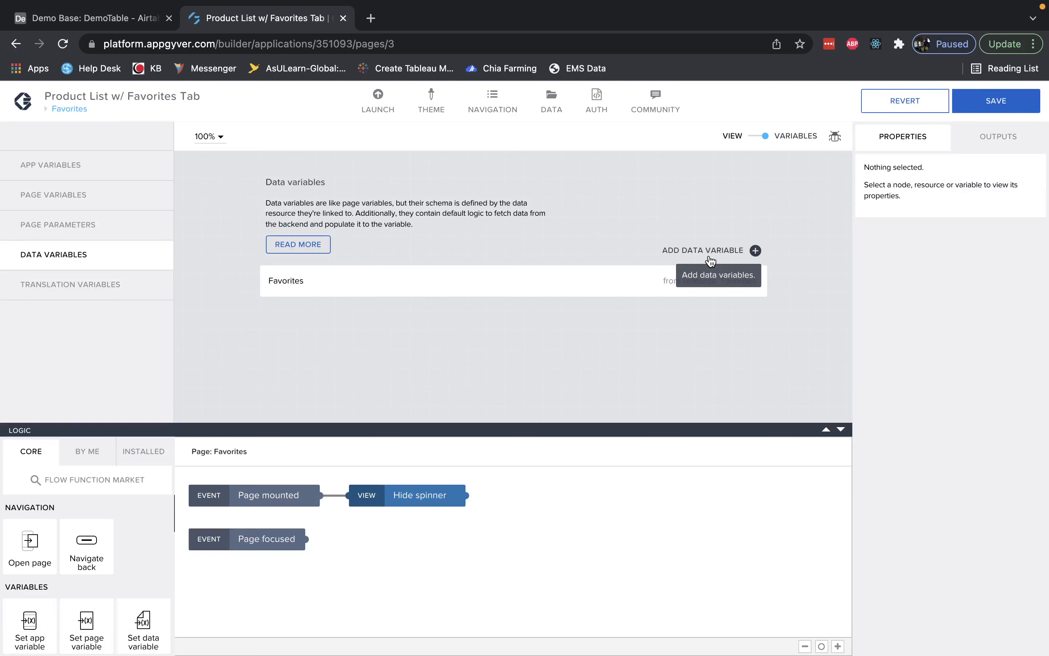
left_click(765, 138)
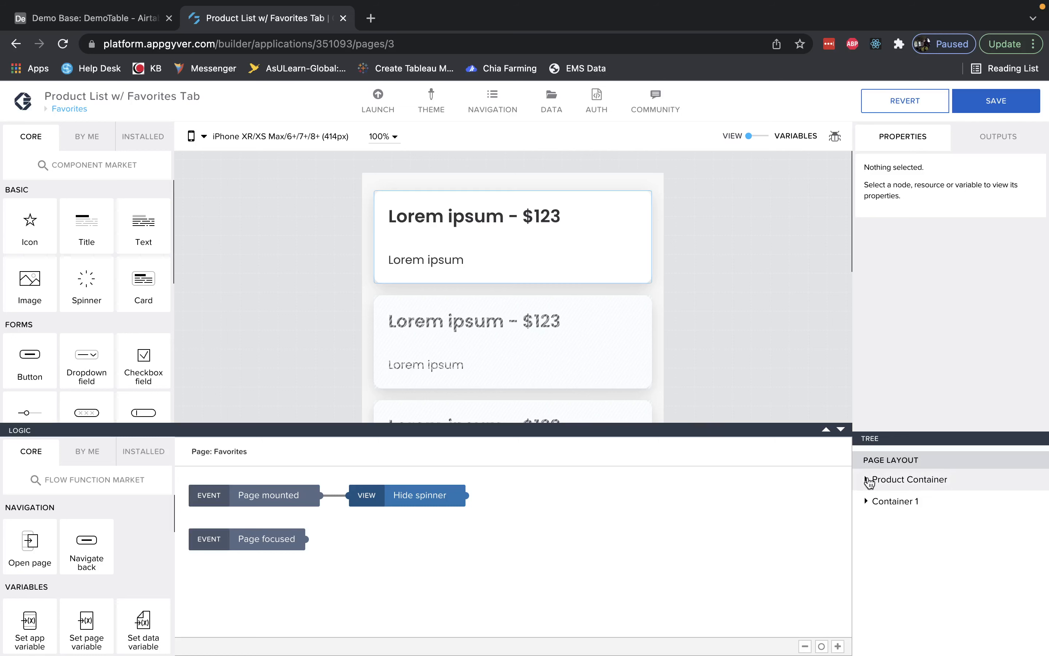
left_click(866, 480)
left_click(914, 501)
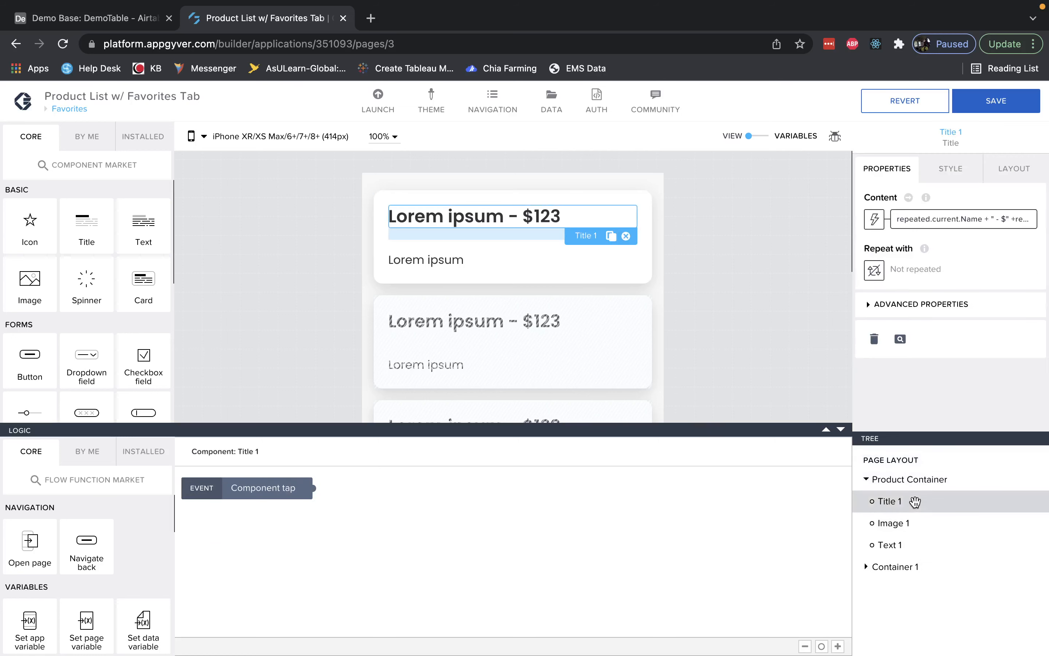
left_click(915, 521)
left_click(908, 543)
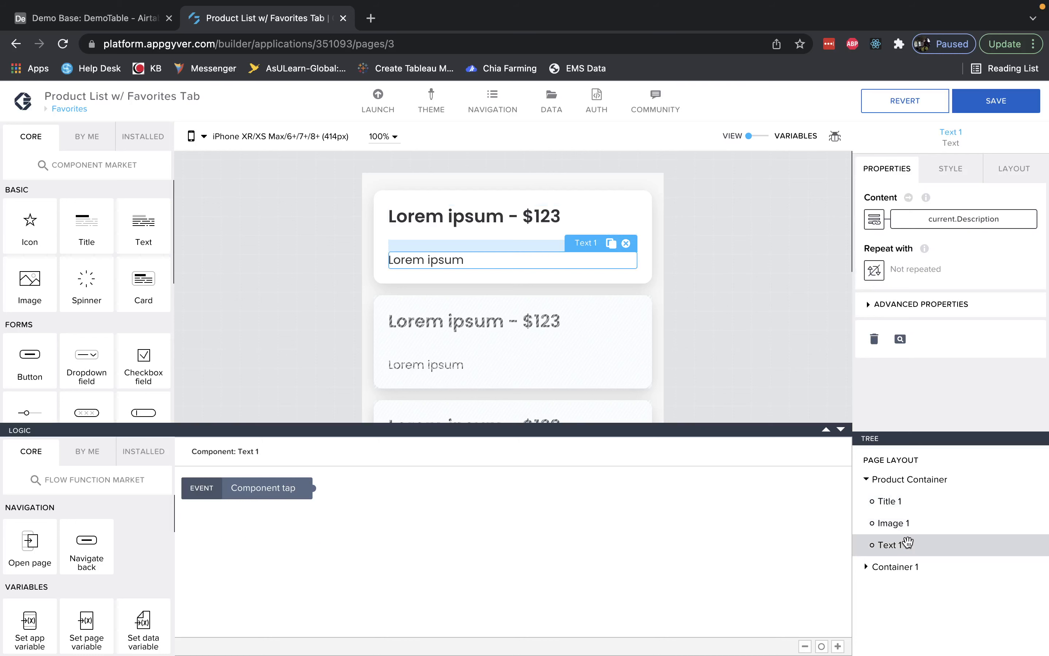
left_click(734, 337)
left_click(644, 192)
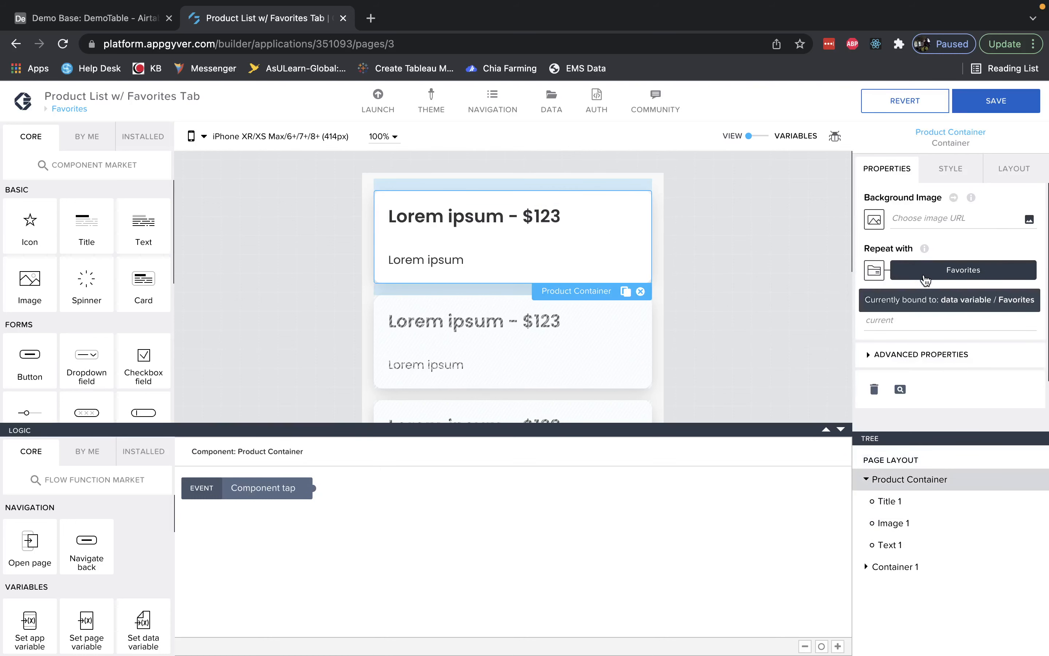
Examine the Title 1 Content formula on the Favorites page and close the editor.
left_click(529, 223)
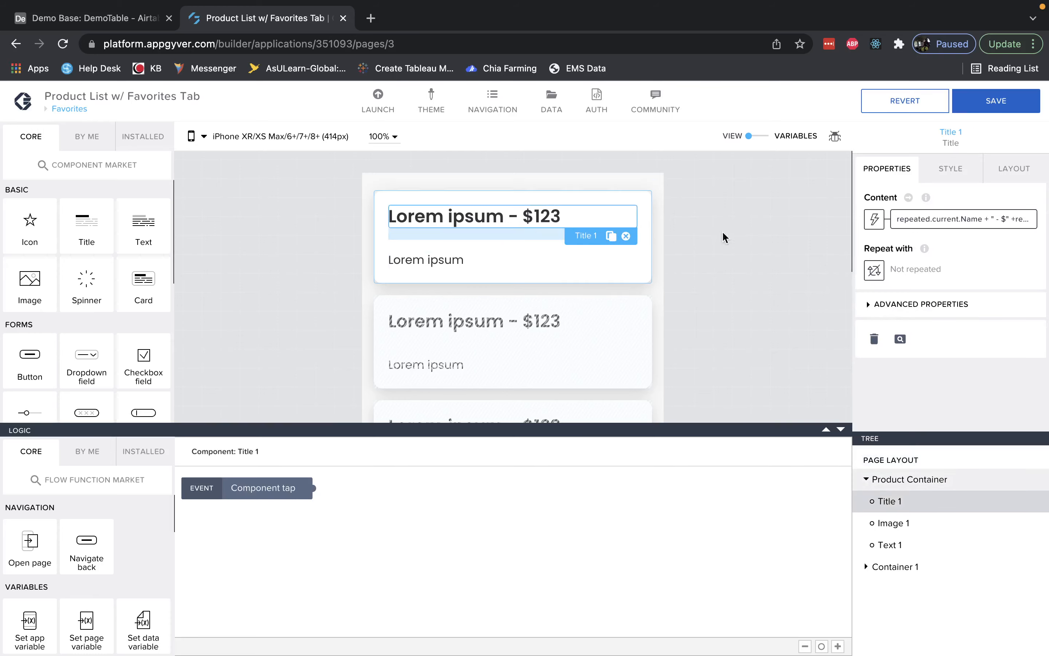
left_click(927, 219)
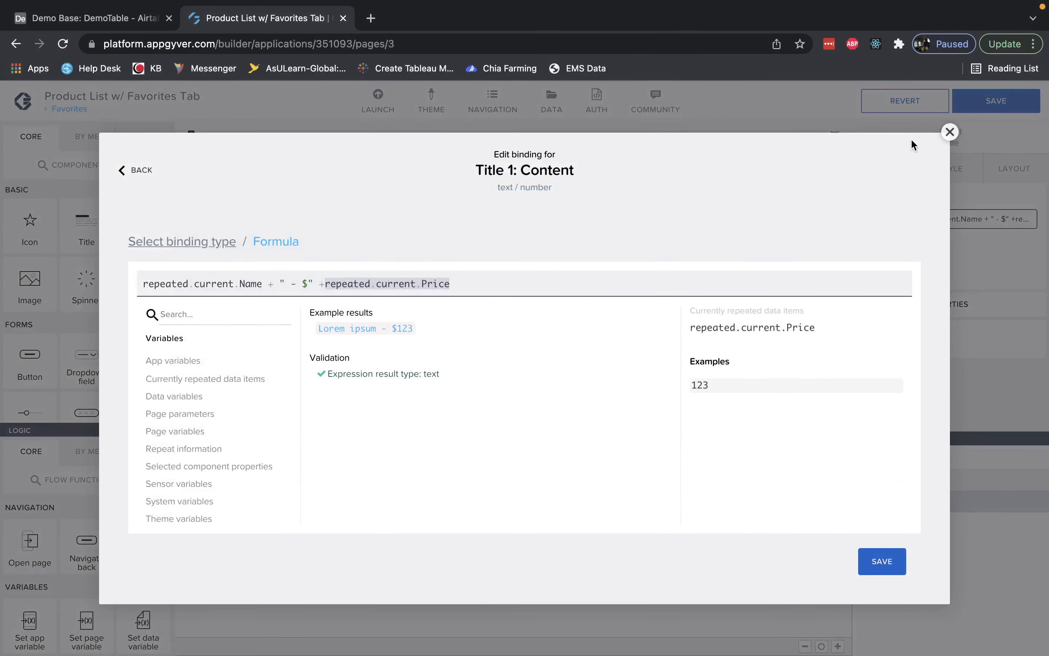
left_click(949, 132)
Check the Text 1 and Image 1 bindings on the Favorites page and save the app.
left_click(454, 251)
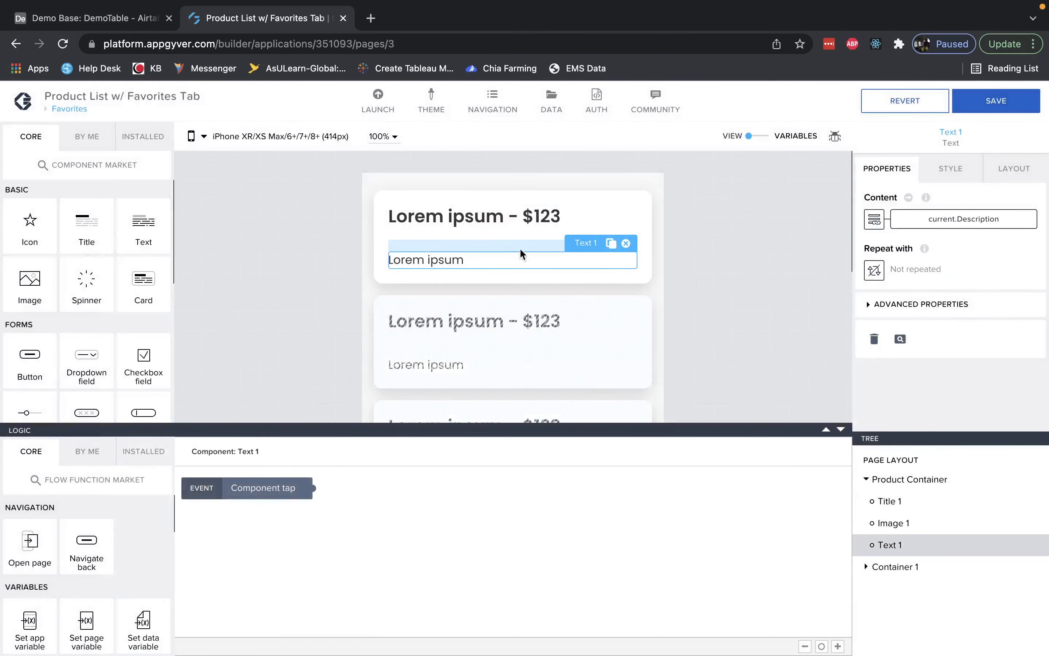
left_click(468, 239)
left_click(891, 542)
left_click(902, 523)
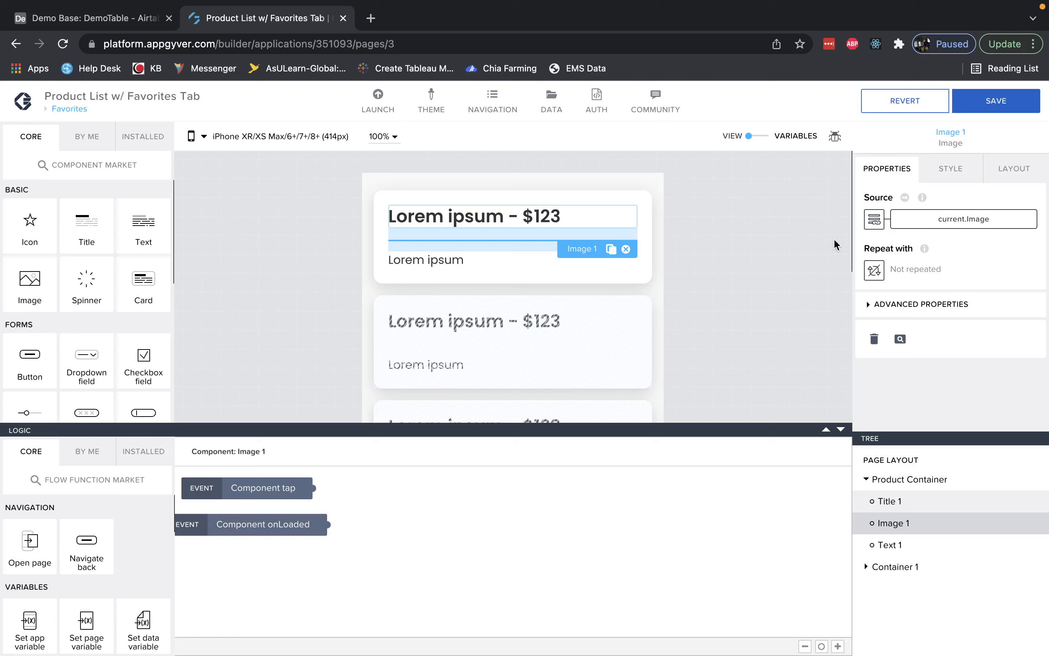
left_click(992, 109)
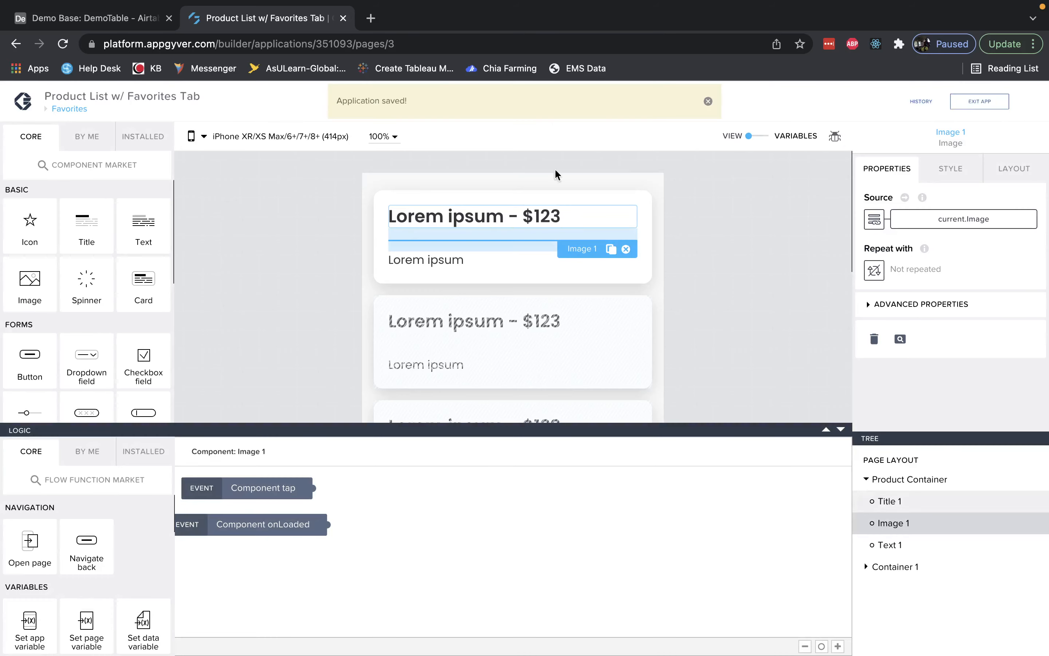
left_click(84, 114)
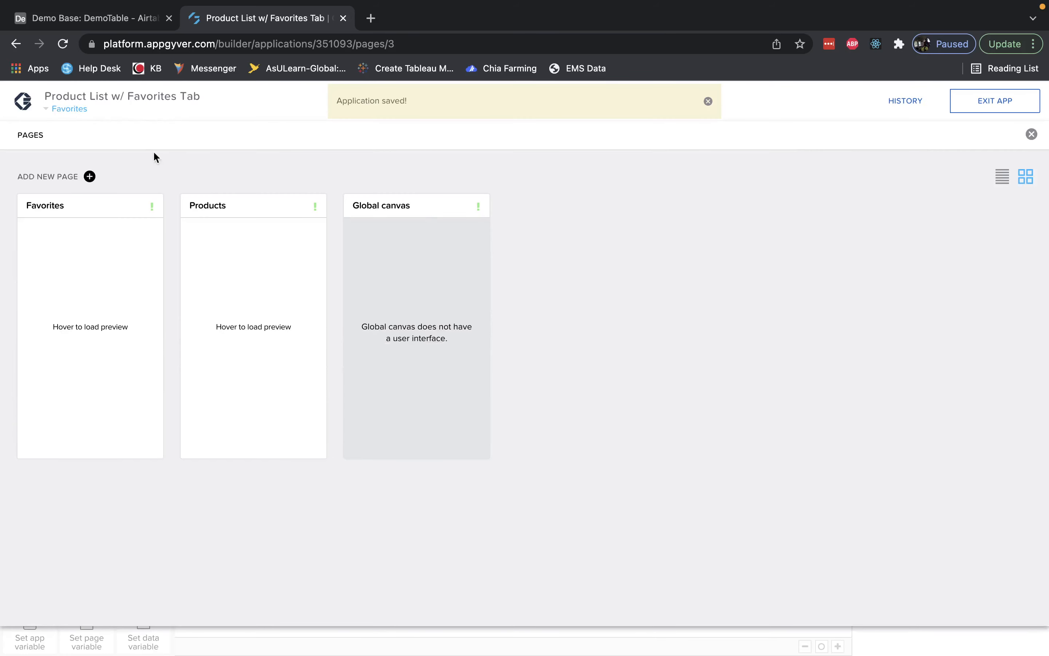
left_click(69, 112)
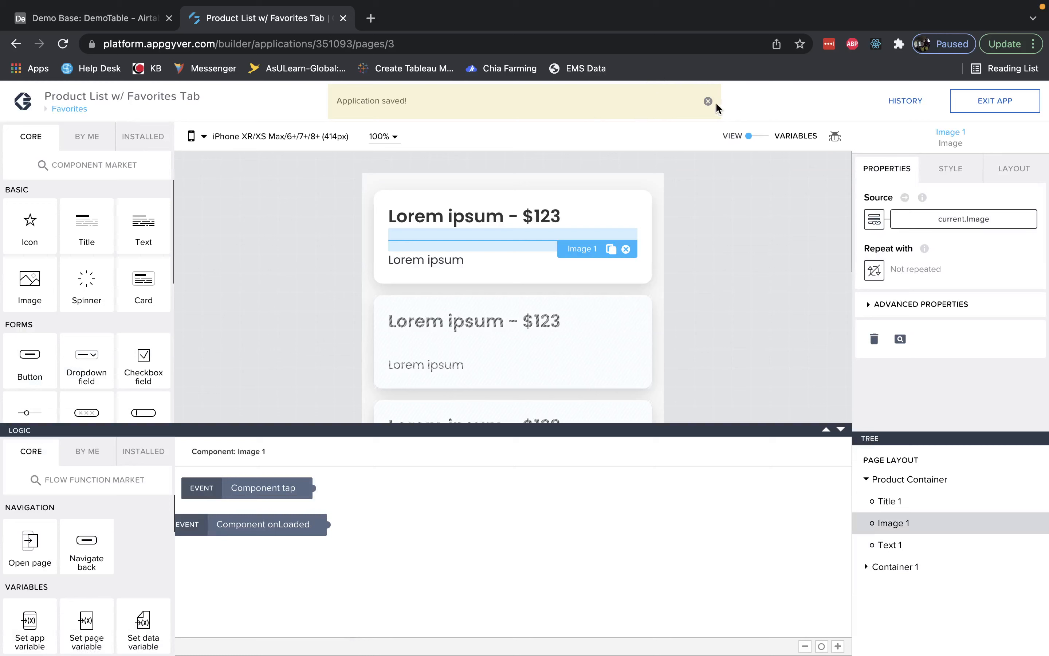
Launch the app in the web preview portal and open the Product List w/ Favorites Tab app.
left_click(383, 100)
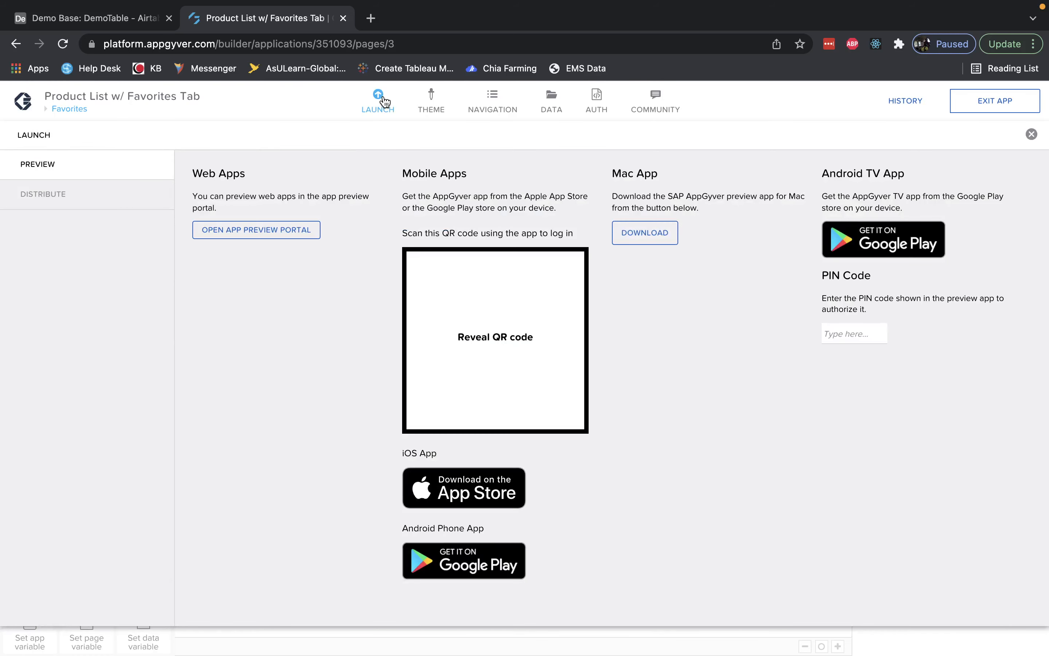
left_click(256, 230)
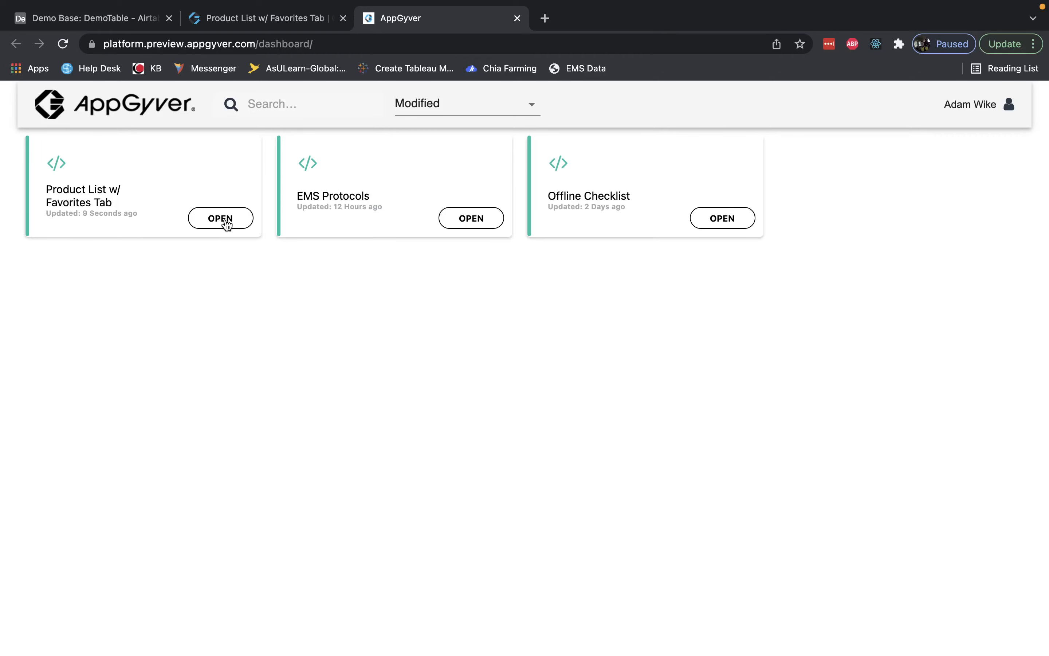
left_click(227, 223)
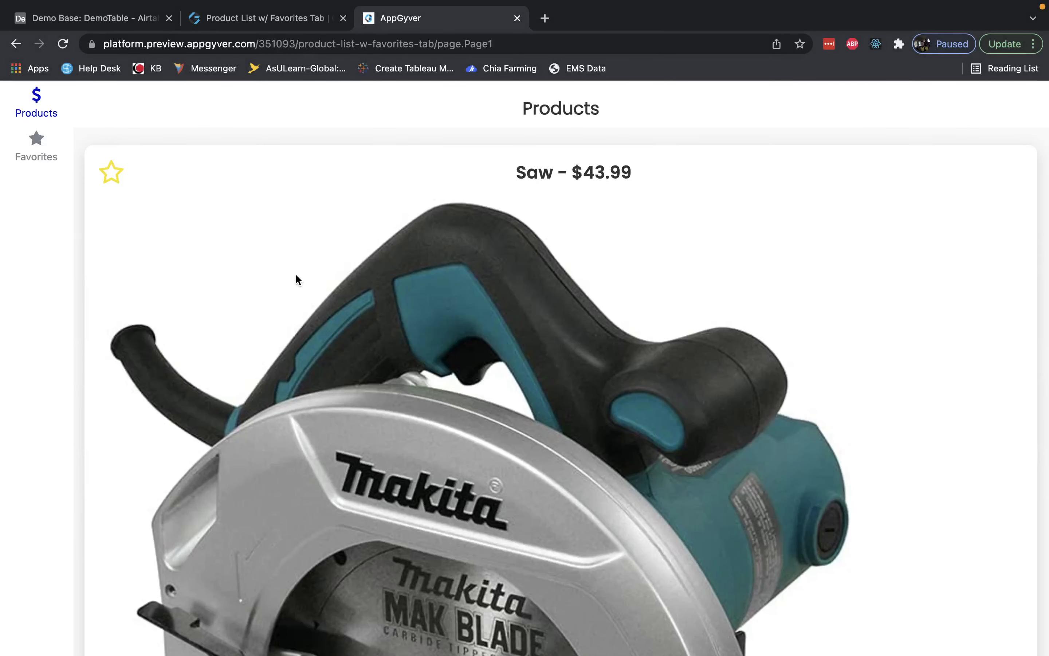
Star the Saw product in the preview and view it on the Favorites tab.
scroll(295, 273, "down", 10)
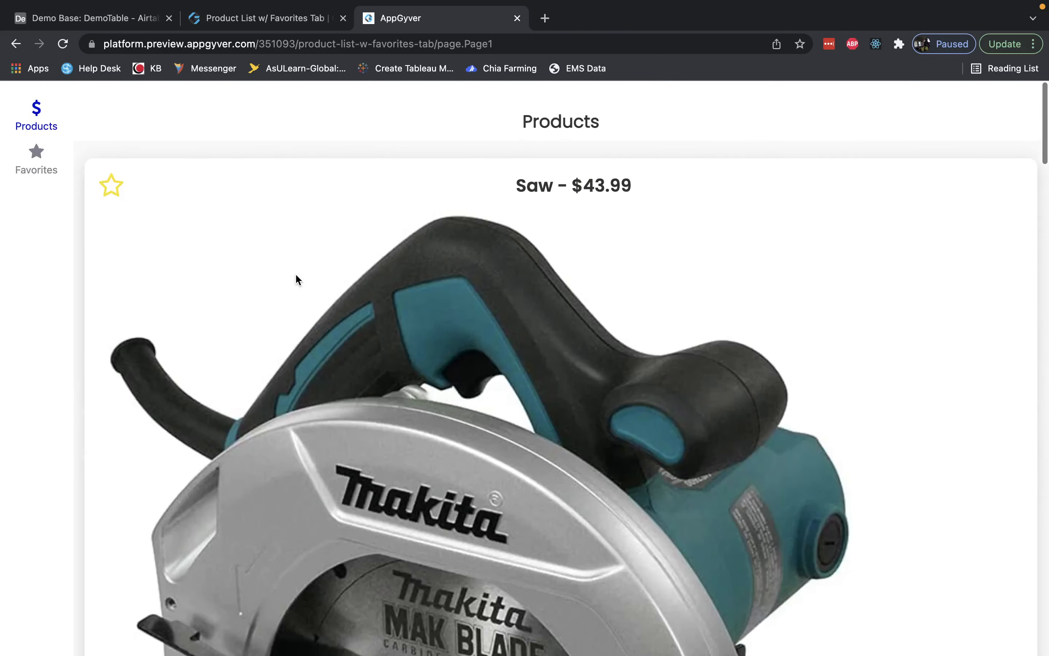
left_click(116, 177)
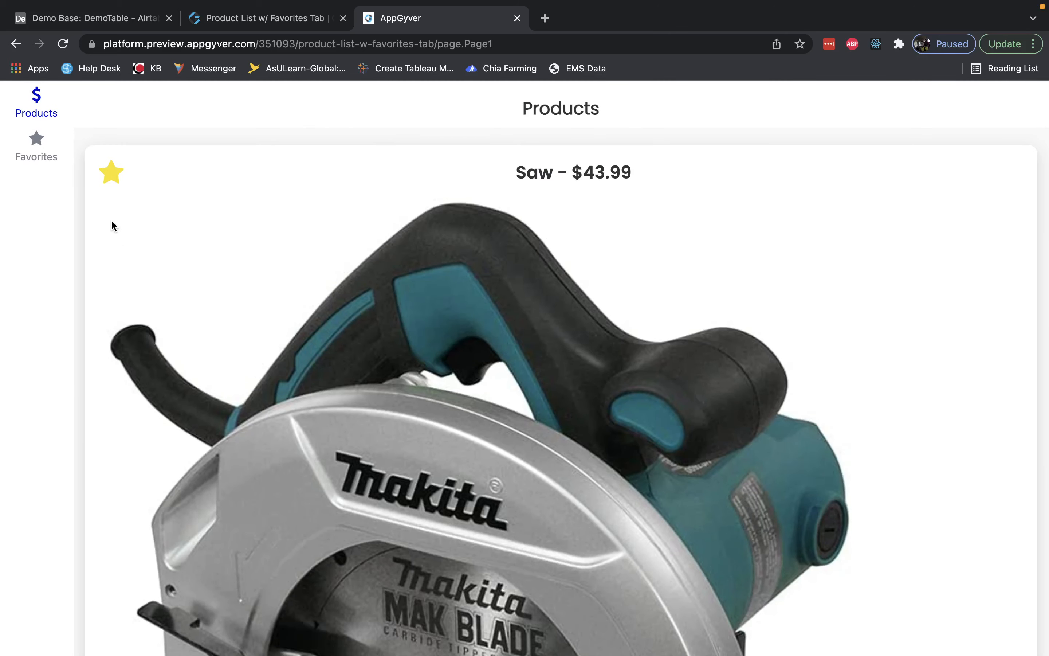
left_click(39, 155)
scroll(238, 280, "down", 10)
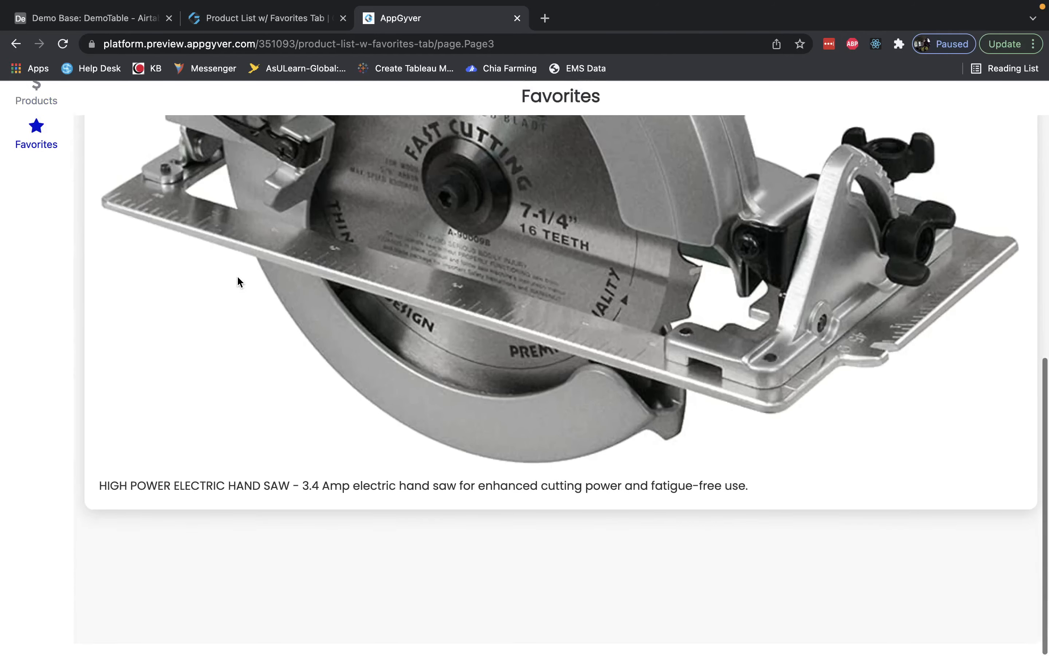
scroll(238, 282, "up", 10)
Return to the Products tab, scroll down the list, and star the Axe product.
left_click(37, 108)
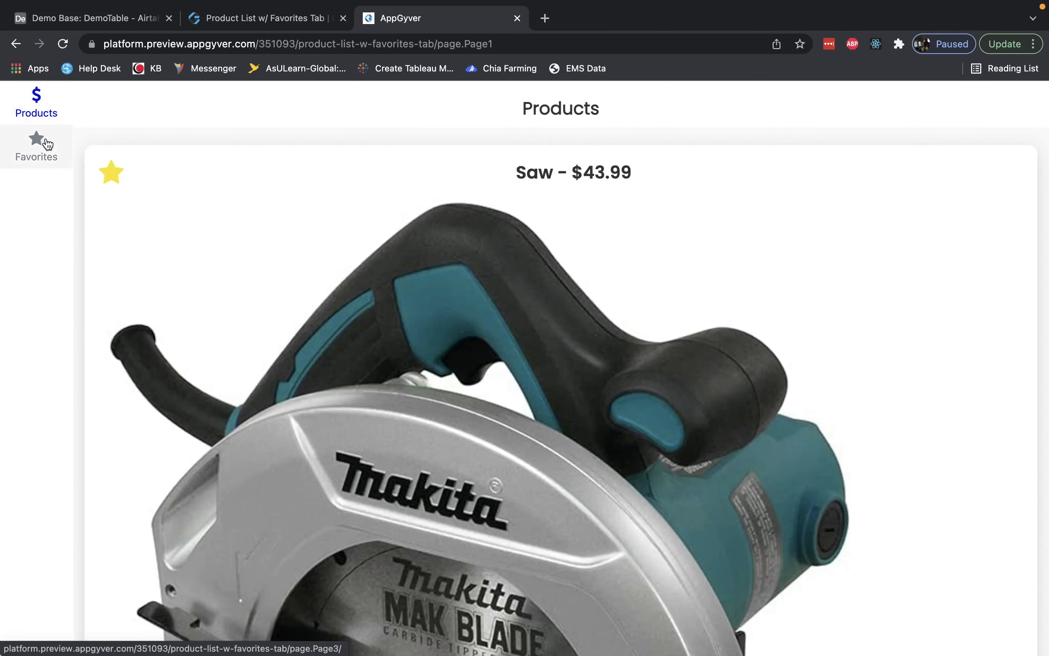
left_click(48, 143)
left_click(42, 111)
scroll(256, 281, "down", 15)
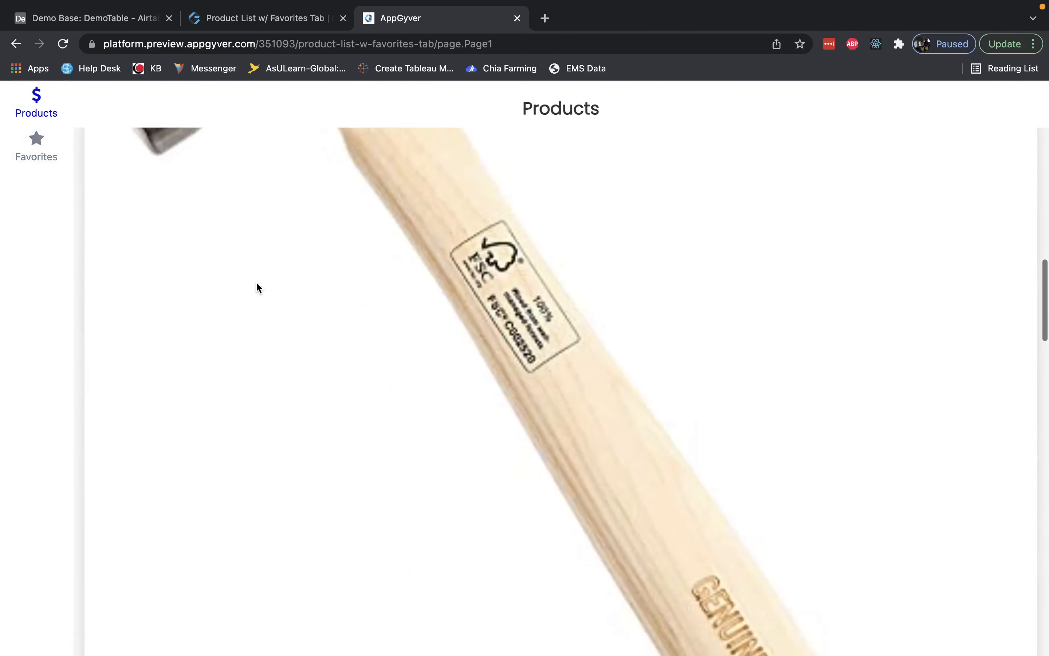
scroll(256, 281, "down", 15)
scroll(256, 284, "up", 5)
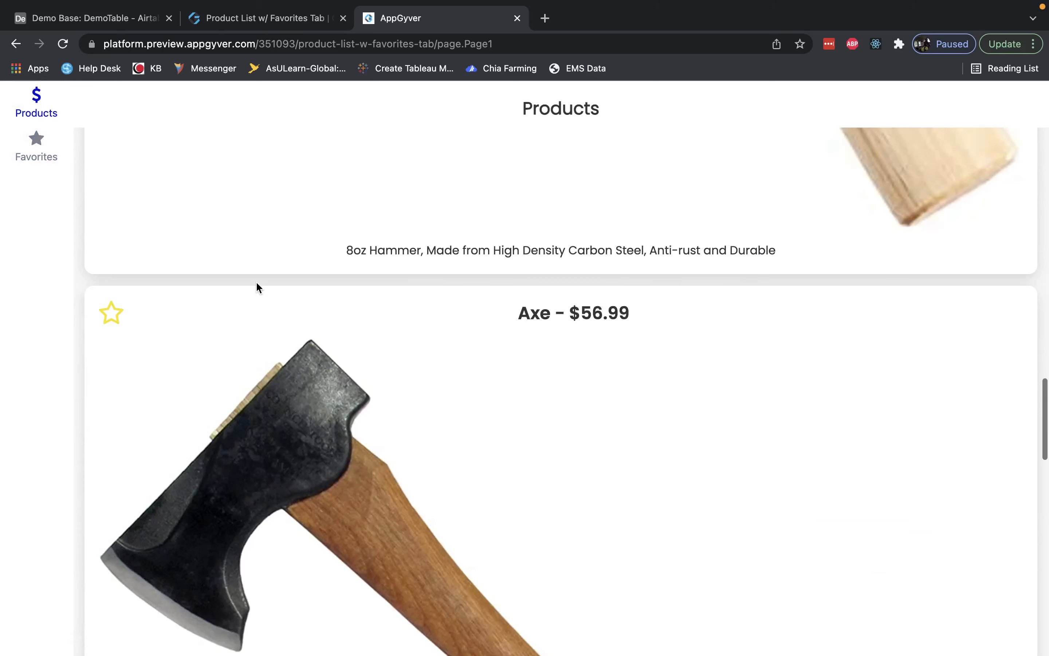
left_click(112, 313)
Open the Favorites tab and scroll through the favorited products.
left_click(38, 150)
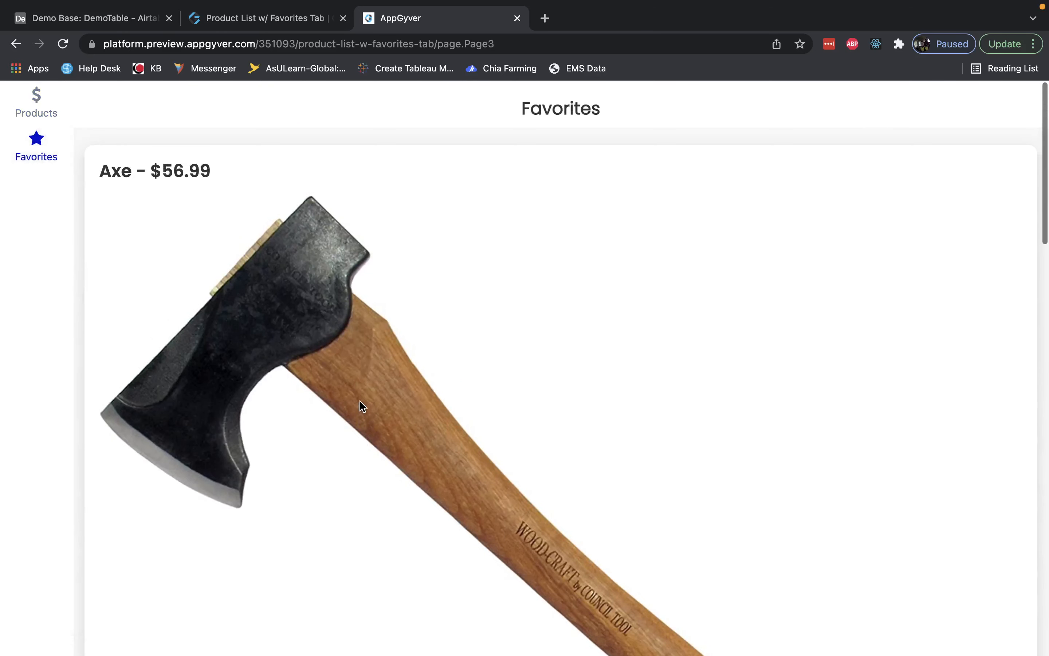
scroll(360, 401, "down", 15)
scroll(359, 400, "up", 6)
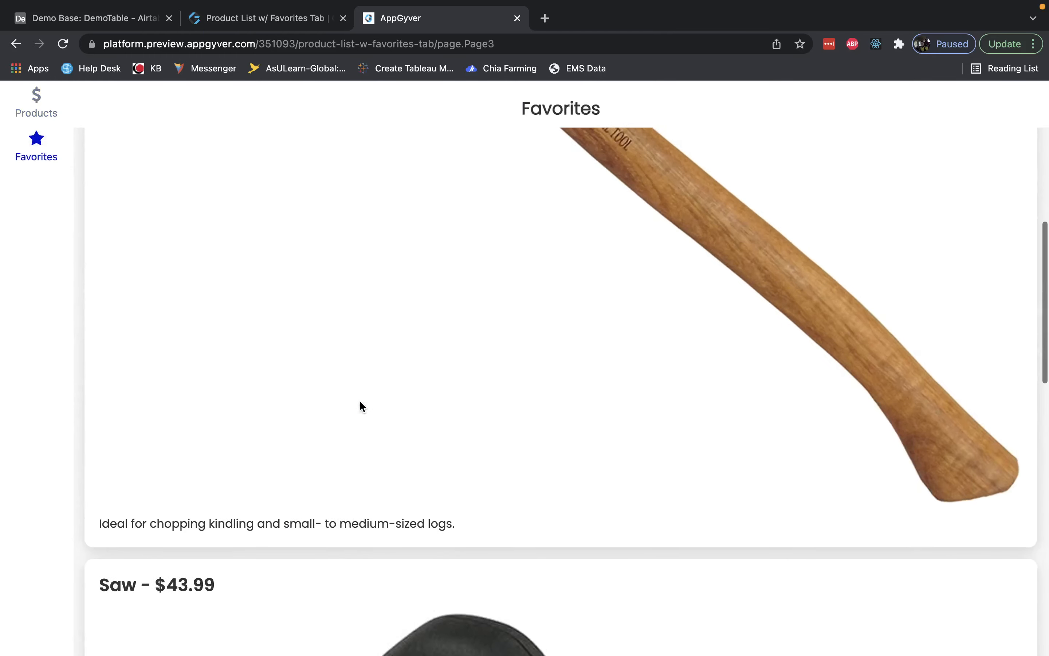
scroll(359, 400, "up", 5)
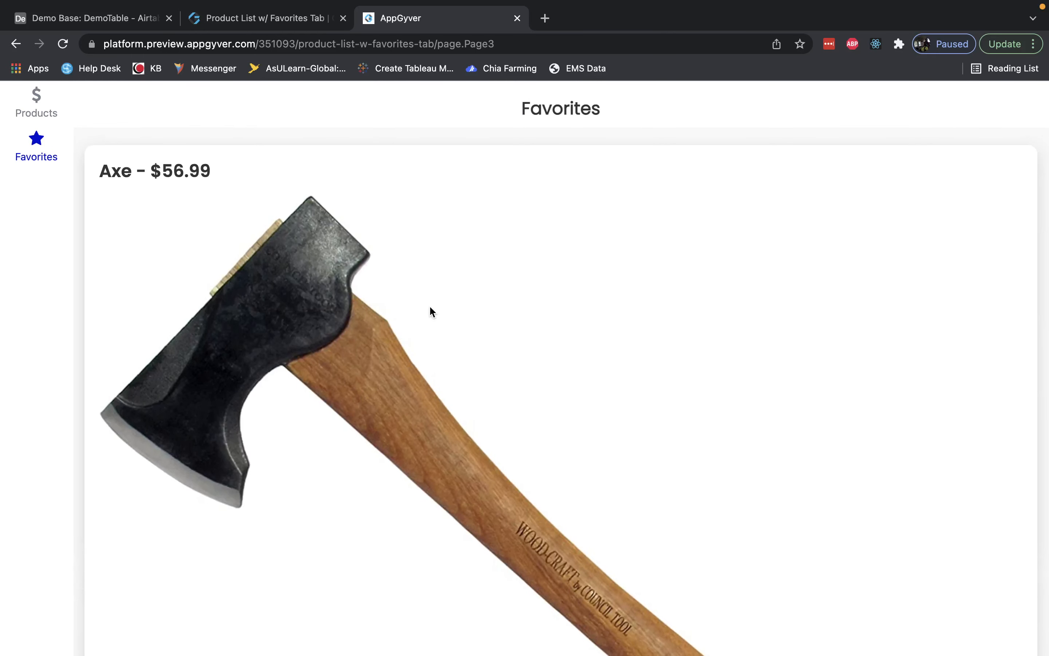
scroll(431, 310, "down", 15)
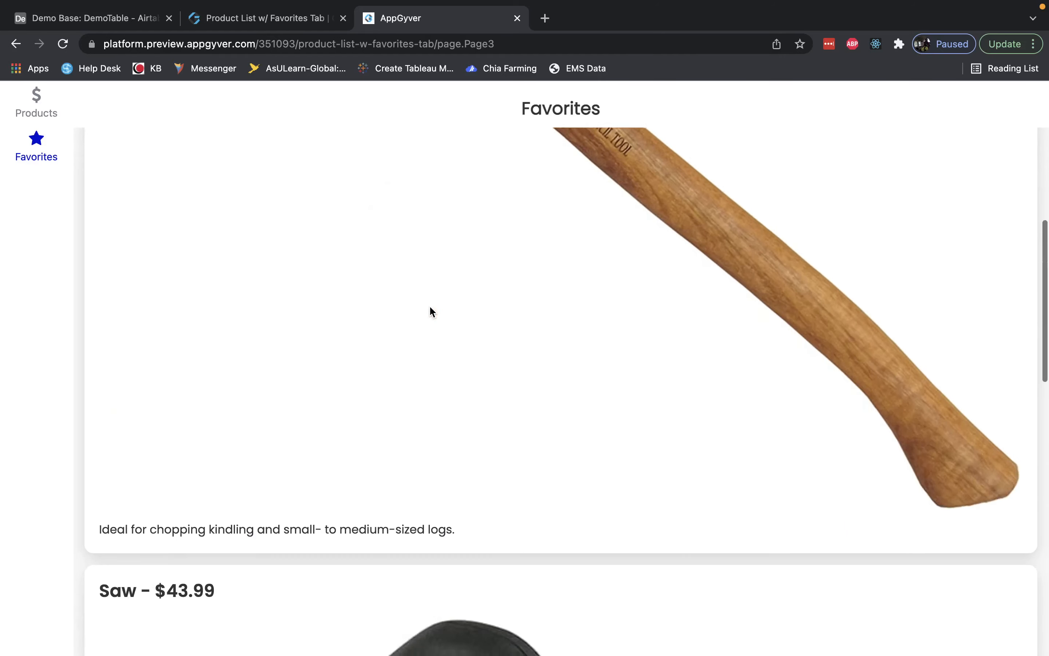
scroll(432, 311, "down", 12)
scroll(430, 305, "up", 16)
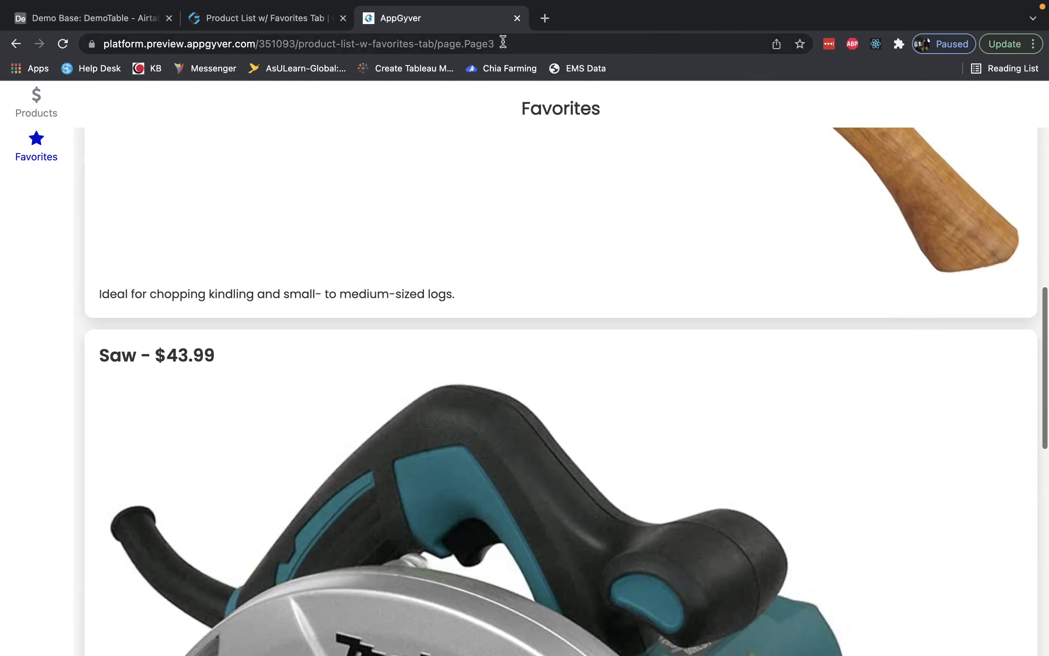
Close the preview, relaunch the app from the preview portal, and check the Favorites tab again.
left_click(517, 17)
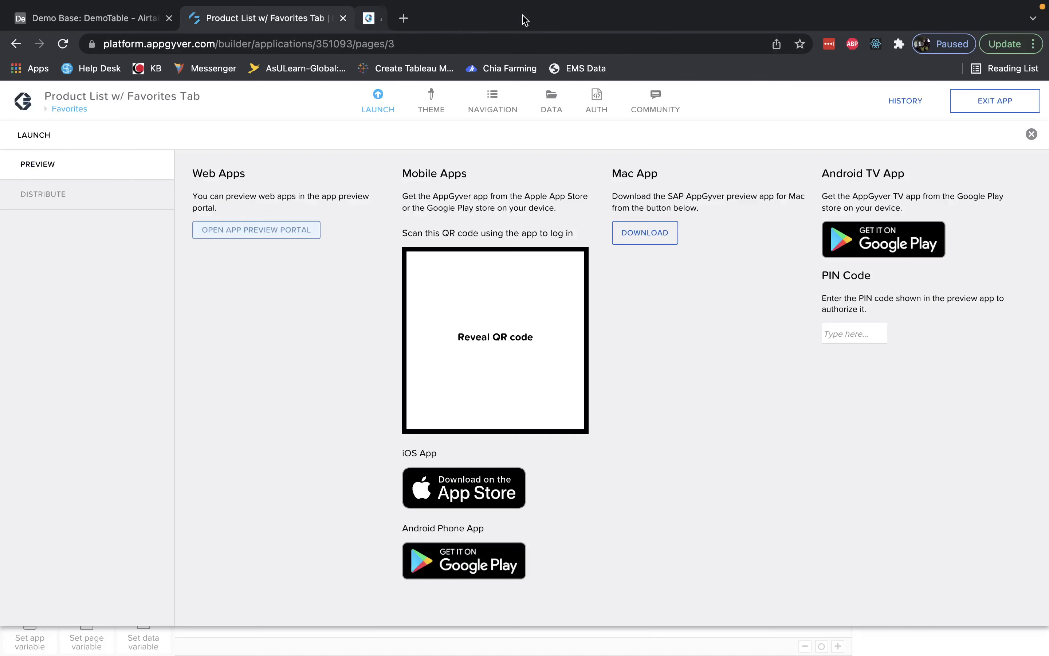
left_click(384, 103)
left_click(381, 103)
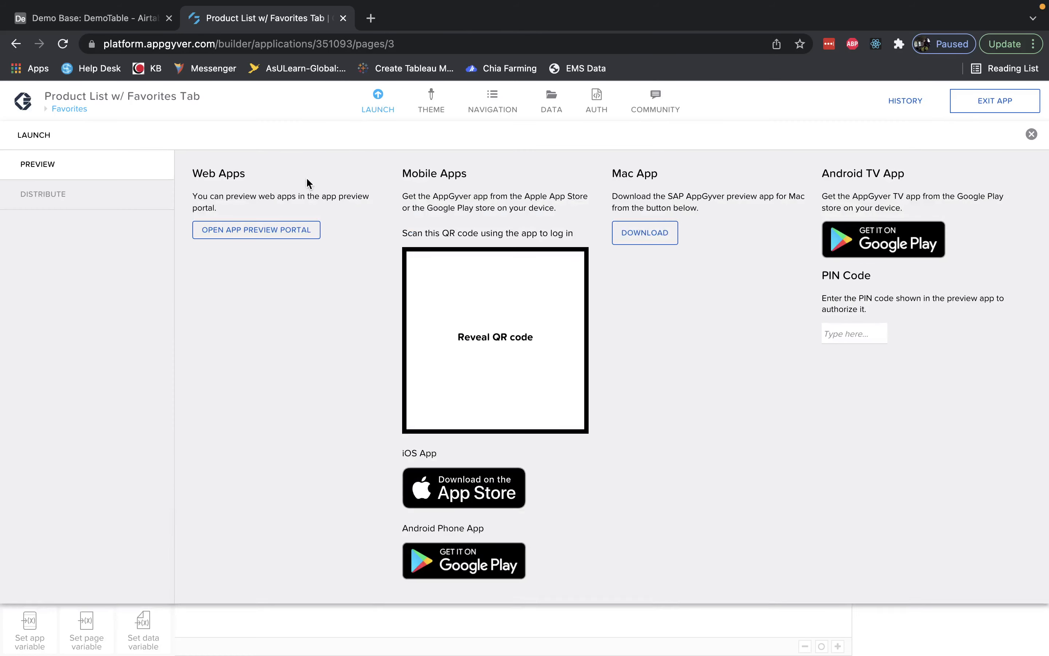
left_click(269, 231)
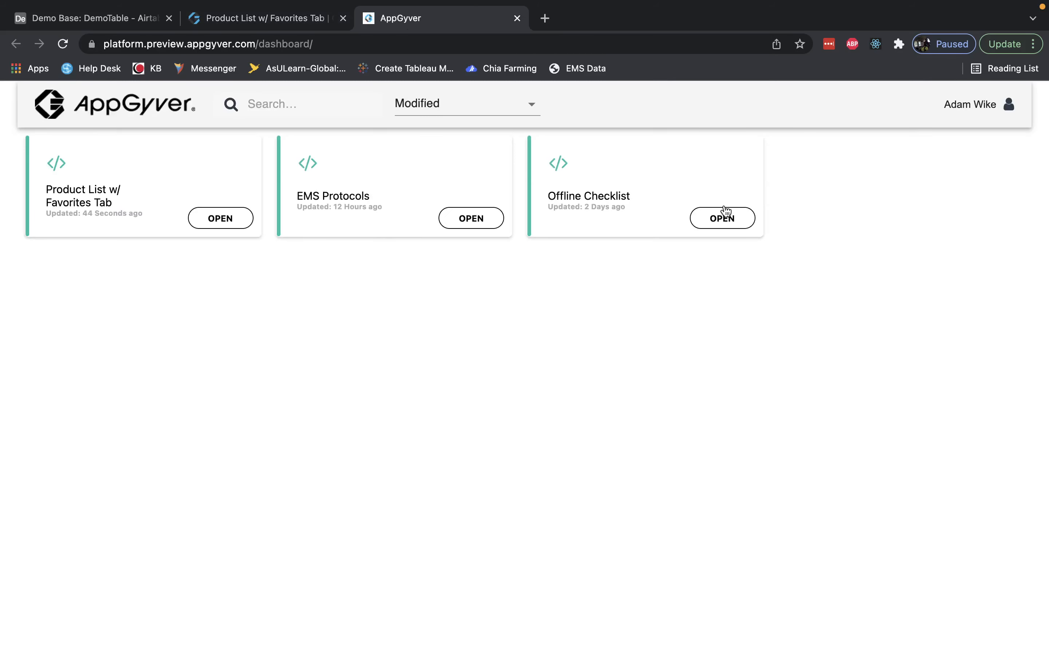
left_click(214, 223)
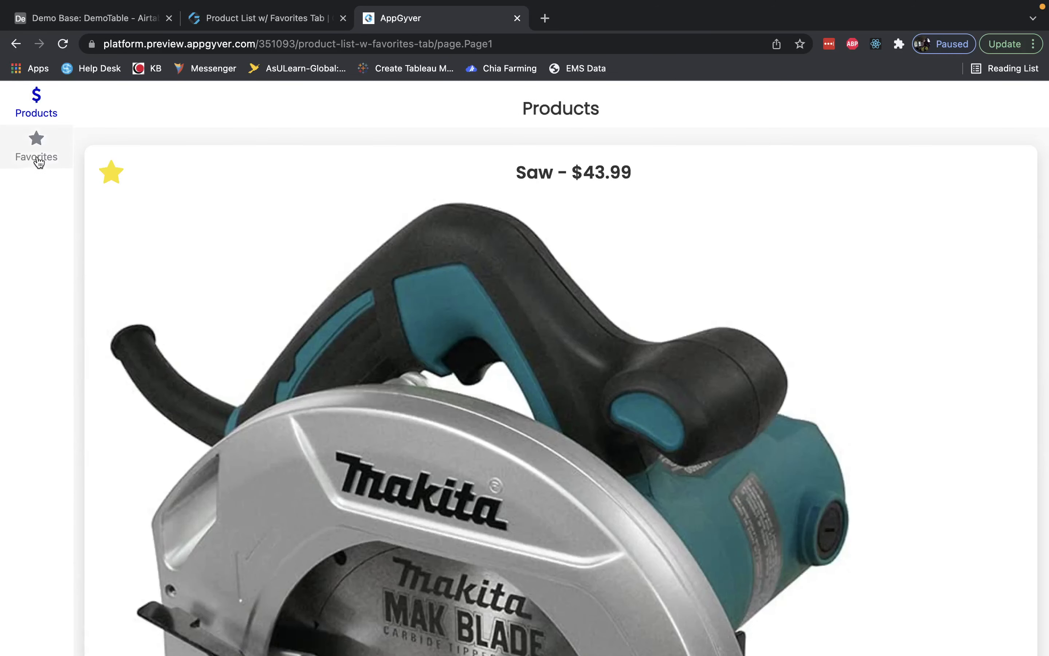
left_click(36, 153)
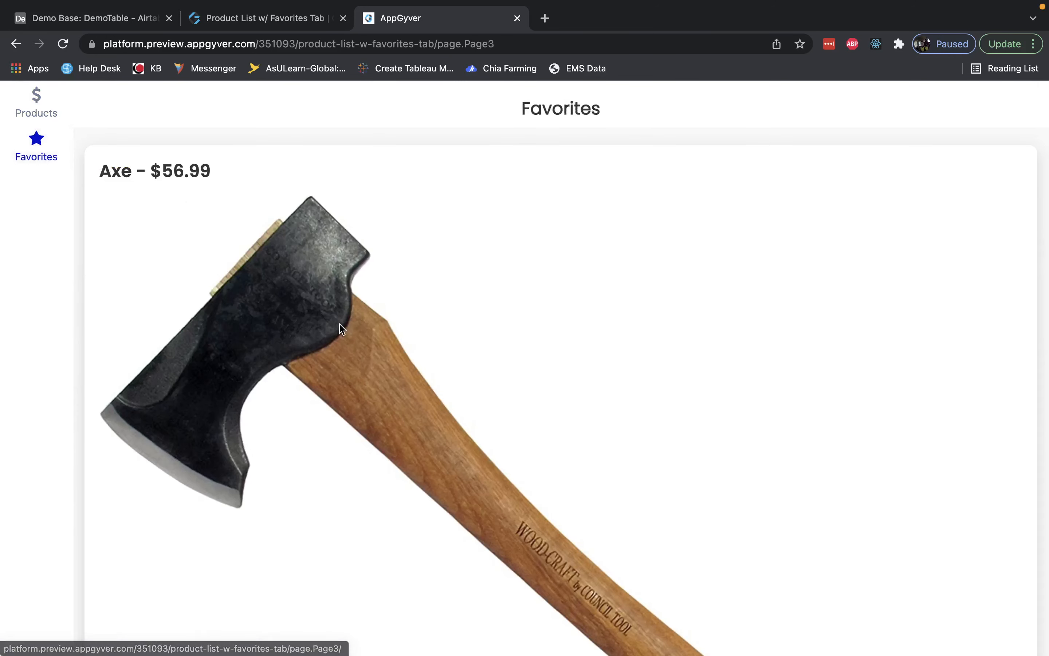
scroll(340, 324, "down", 10)
scroll(339, 324, "up", 10)
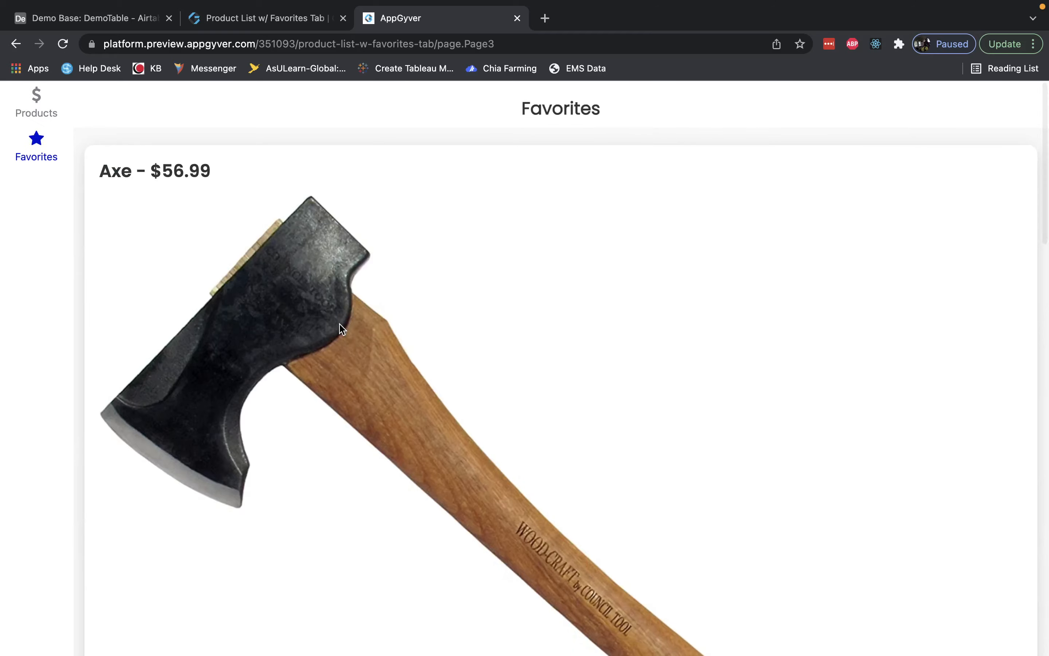
key("ctrl+Left")
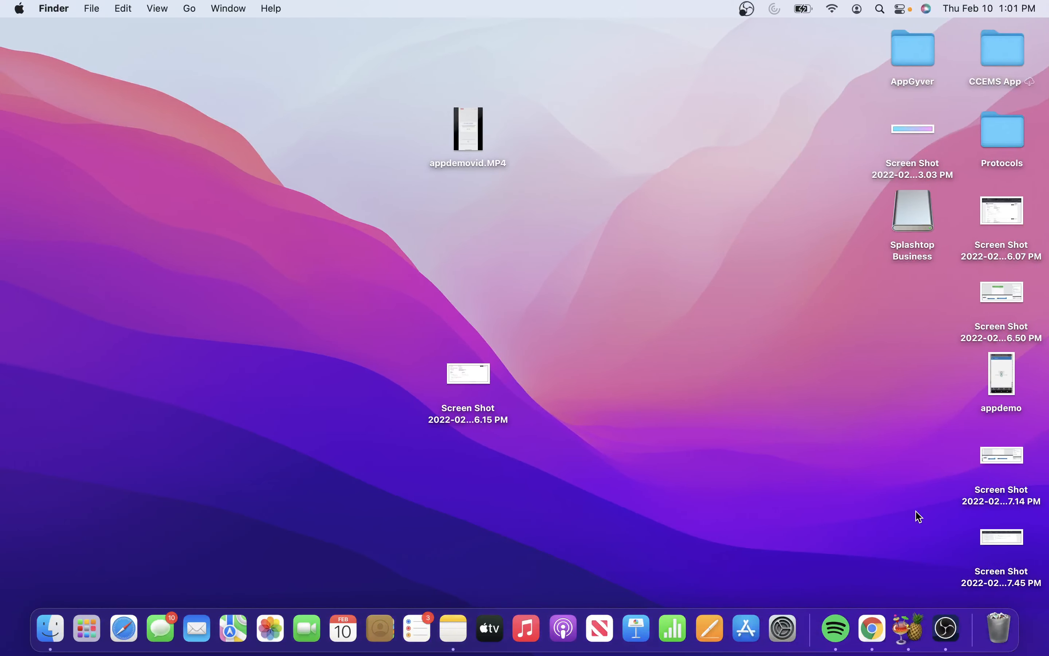